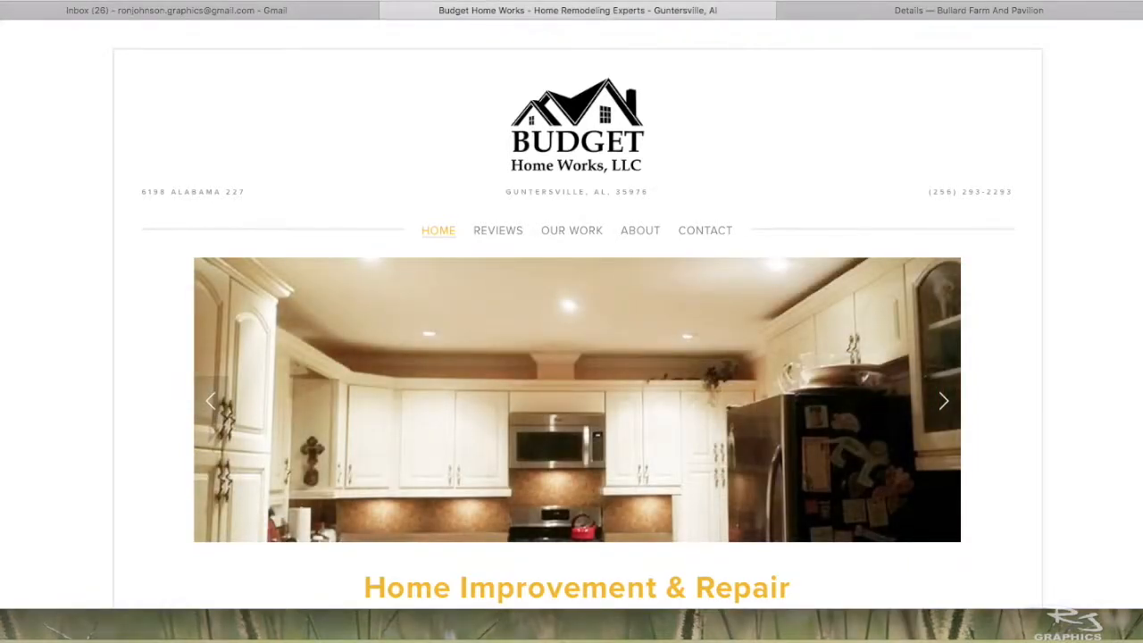
# - Show the site's management menu, try the full-size preview, and return to the management menu
pyautogui.press('Escape')
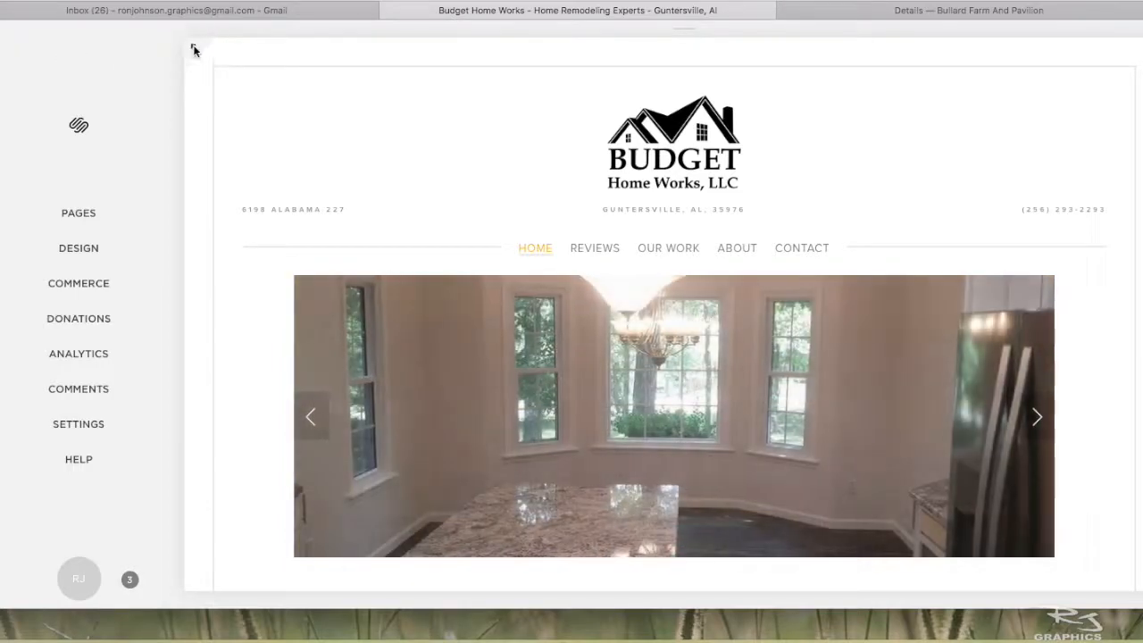
pyautogui.click(194, 48)
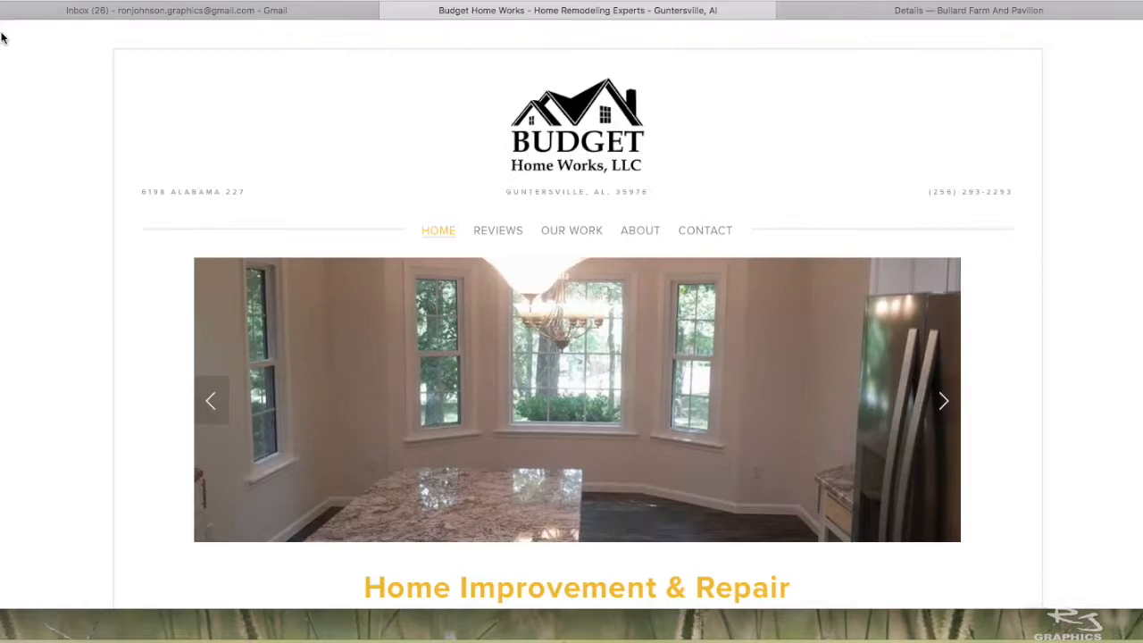
pyautogui.press('Escape')
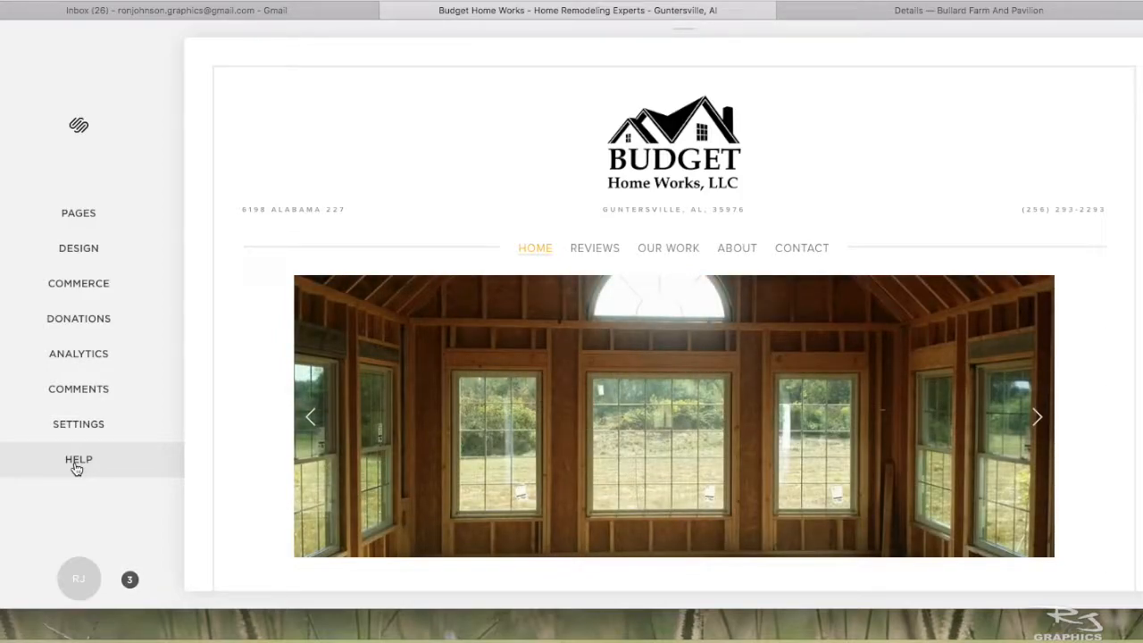
# - Look through the site's Settings, including Business Information, and return to the main menu
pyautogui.click(69, 426)
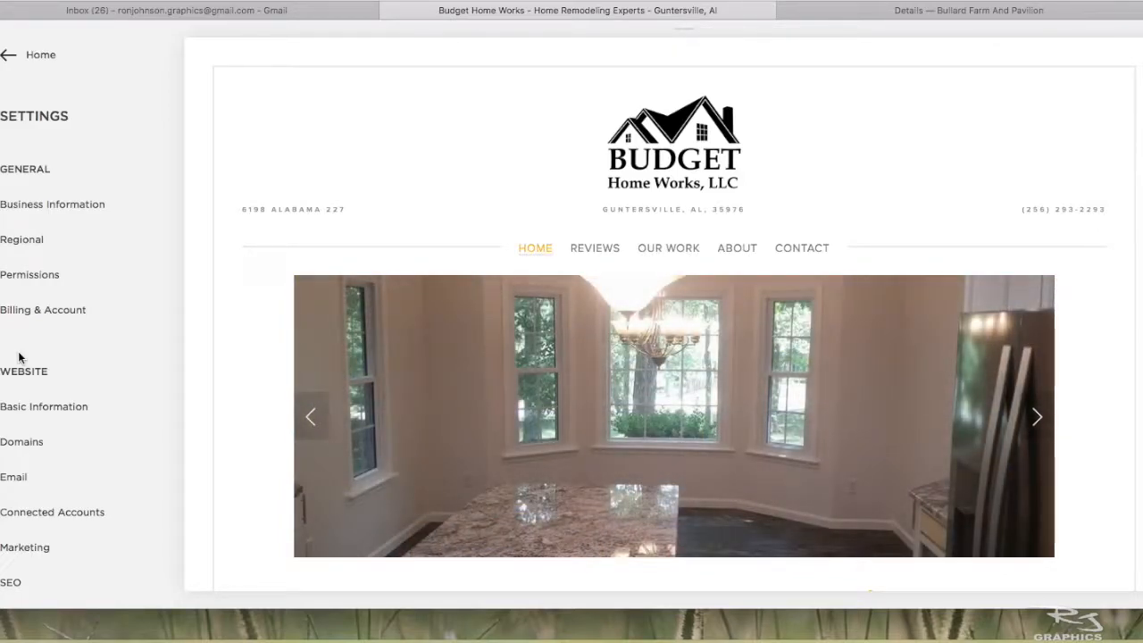
pyautogui.scroll(-1, 19, 357)
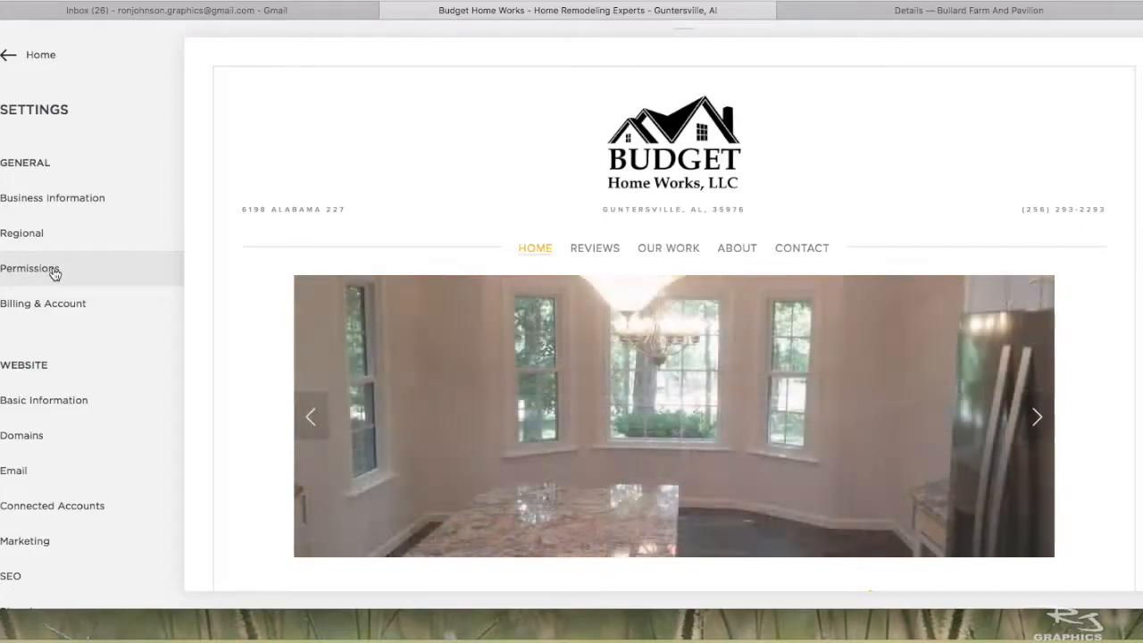
pyautogui.click(33, 202)
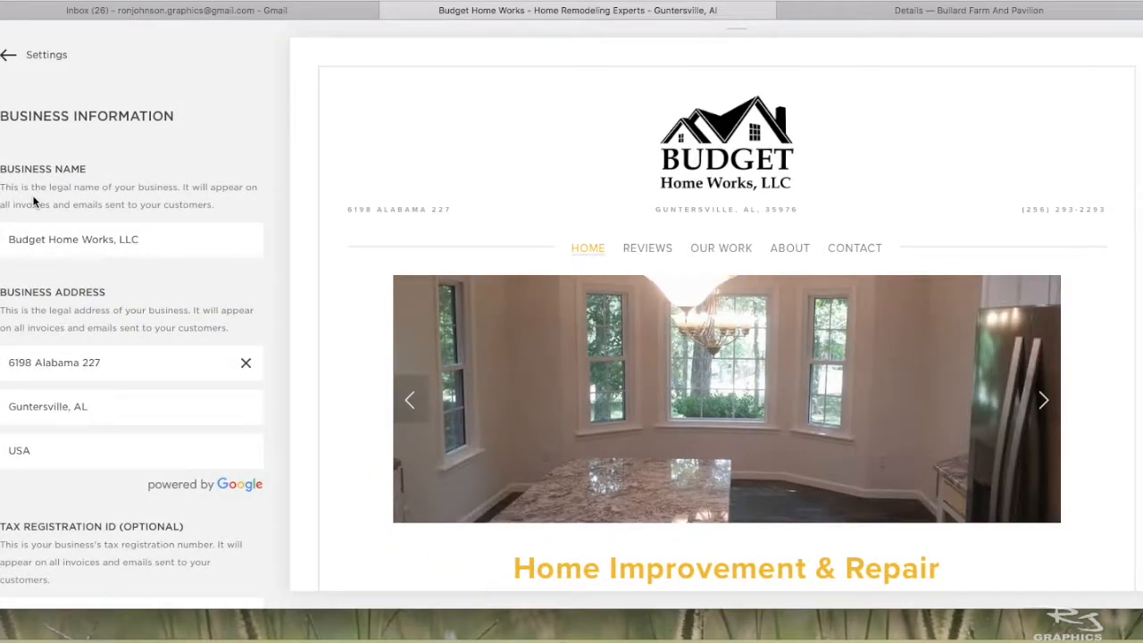
pyautogui.click(10, 58)
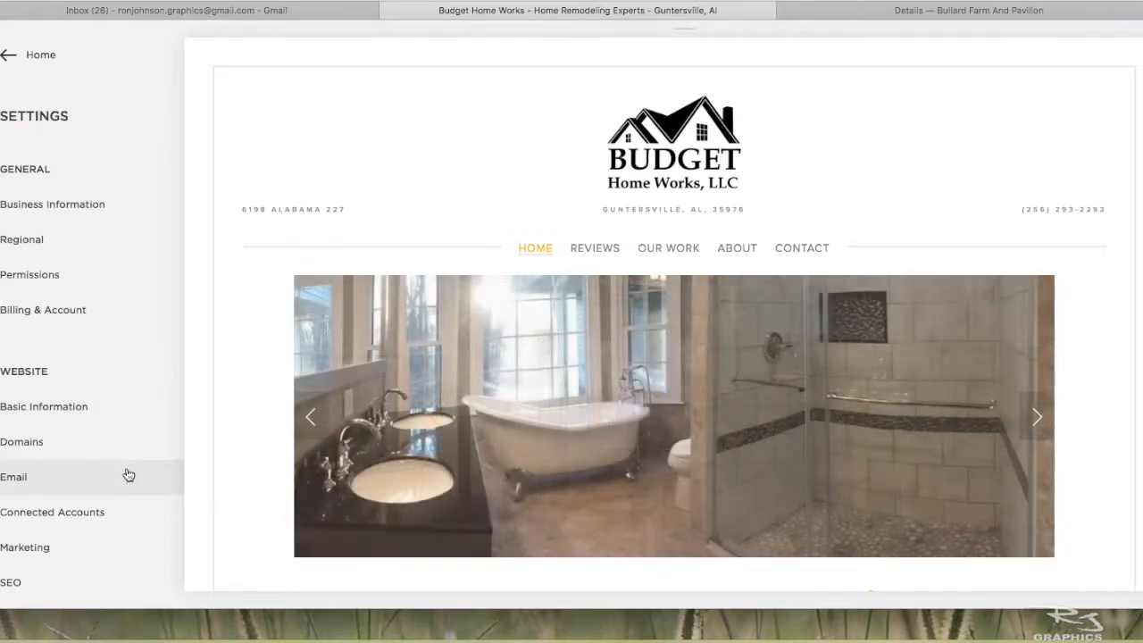
pyautogui.scroll(-5, 123, 468)
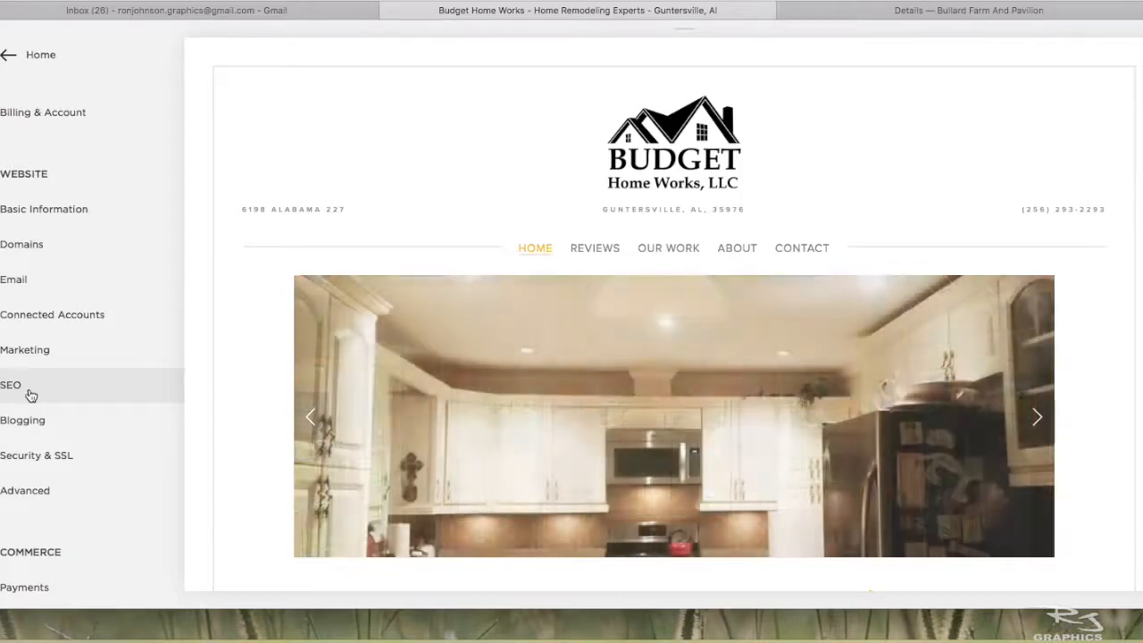
pyautogui.scroll(5, 97, 335)
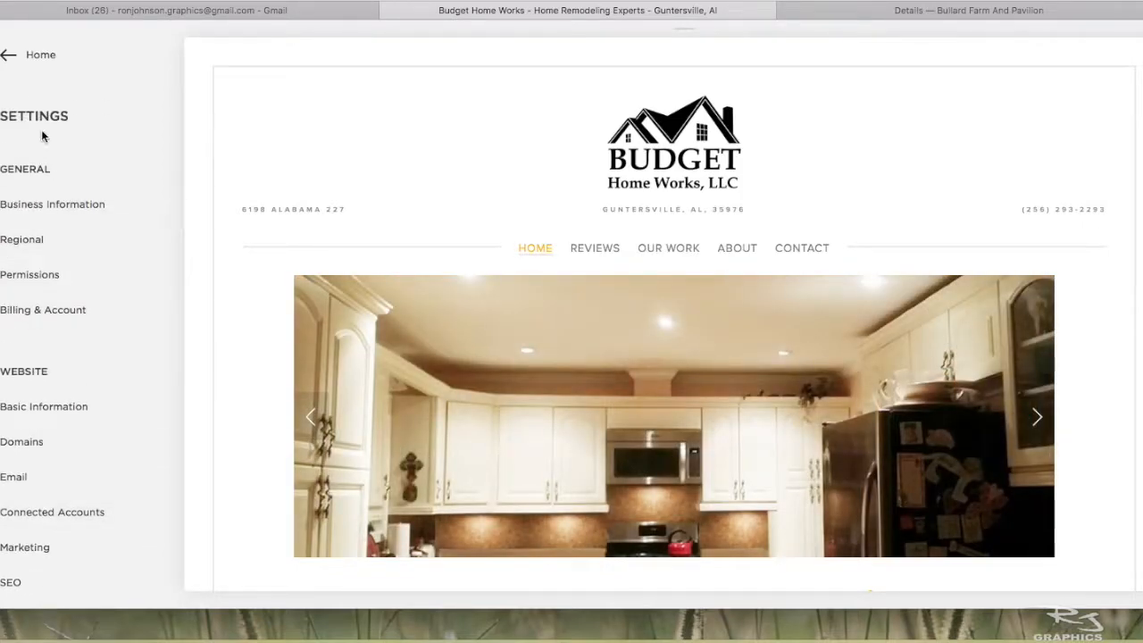
pyautogui.click(4, 58)
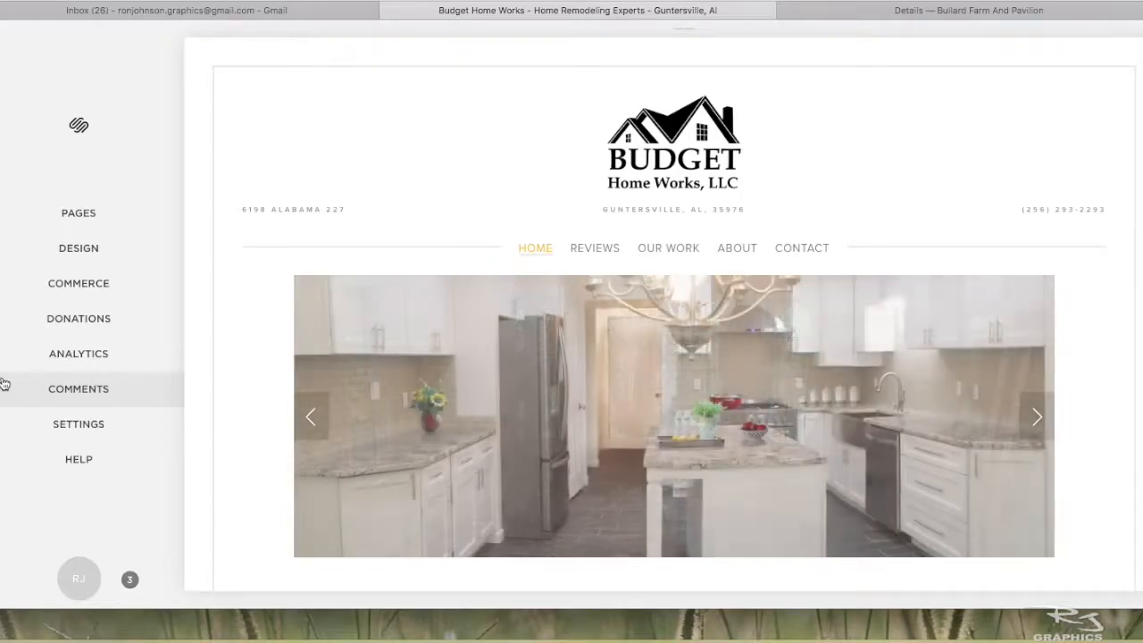
# - Examine the Traffic Overview, Traffic Sources and Activity Log in Analytics, and return to the main menu
pyautogui.click(51, 357)
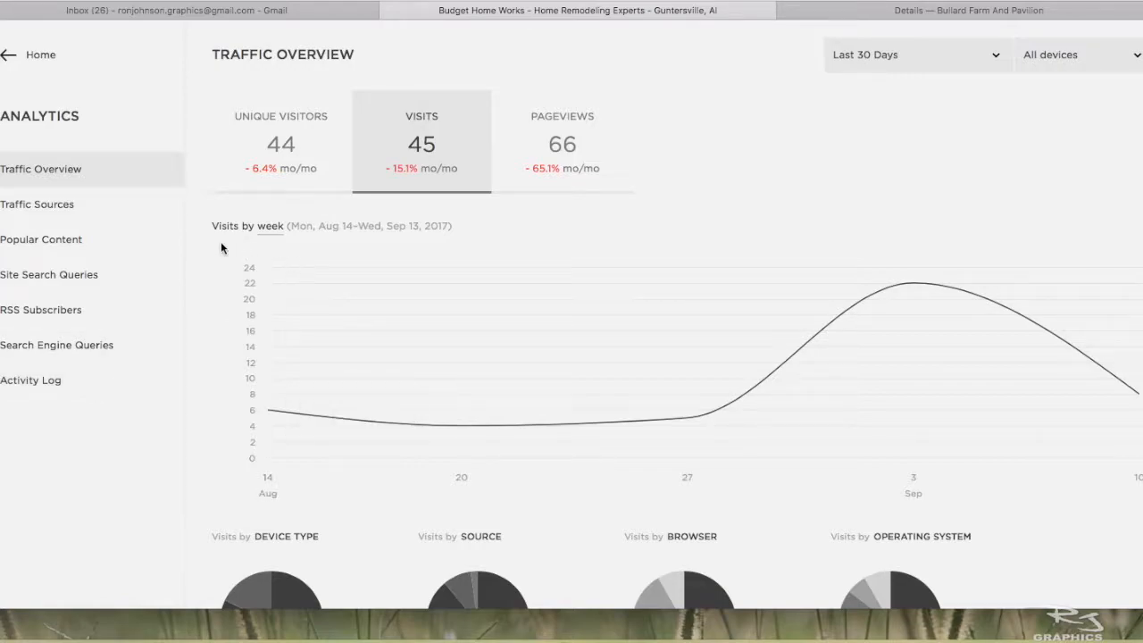
pyautogui.click(47, 207)
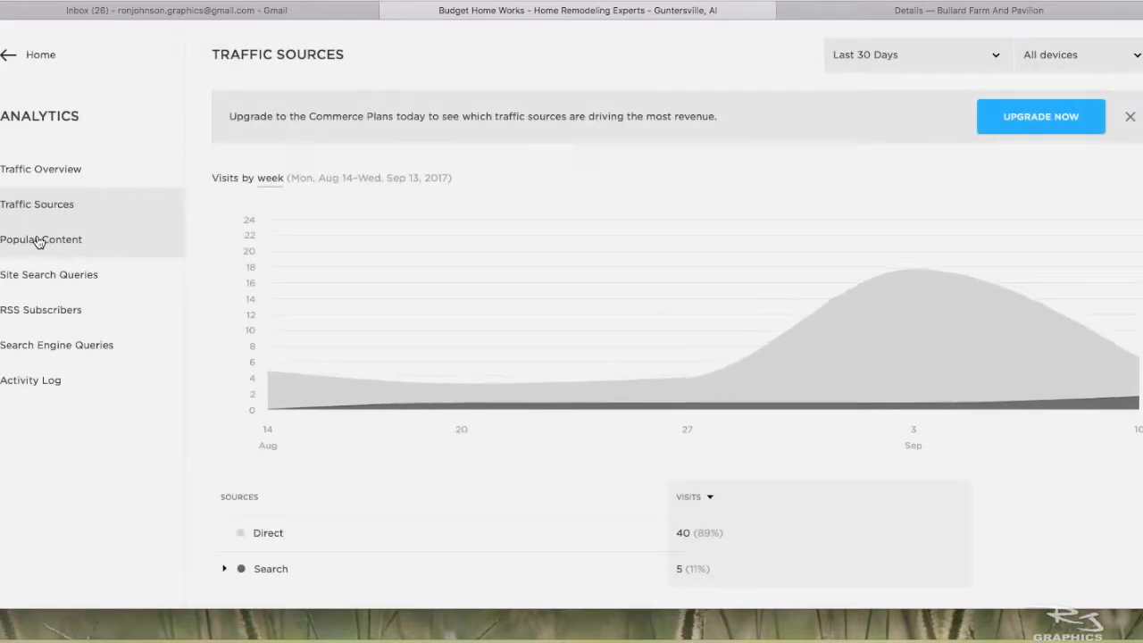
pyautogui.moveTo(507, 357)
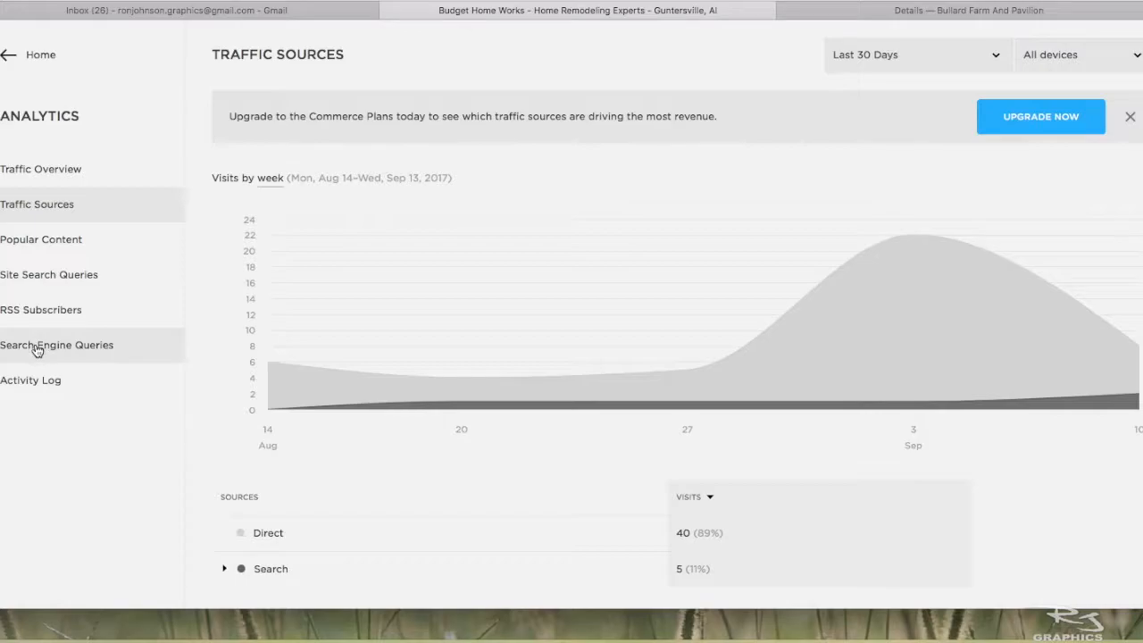
pyautogui.click(31, 381)
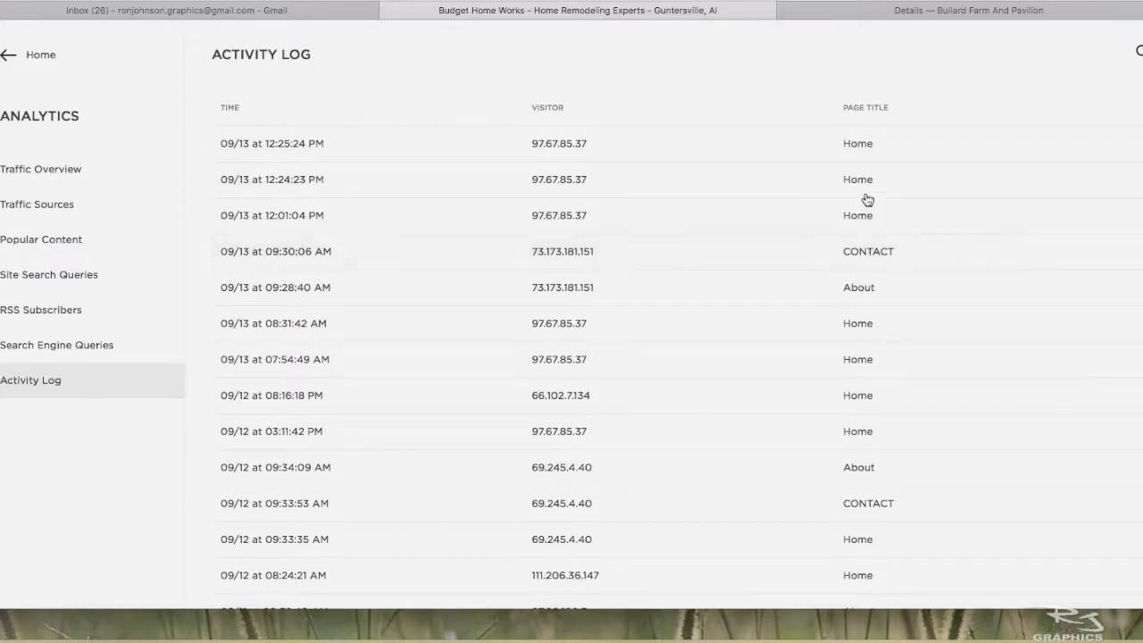
pyautogui.click(12, 57)
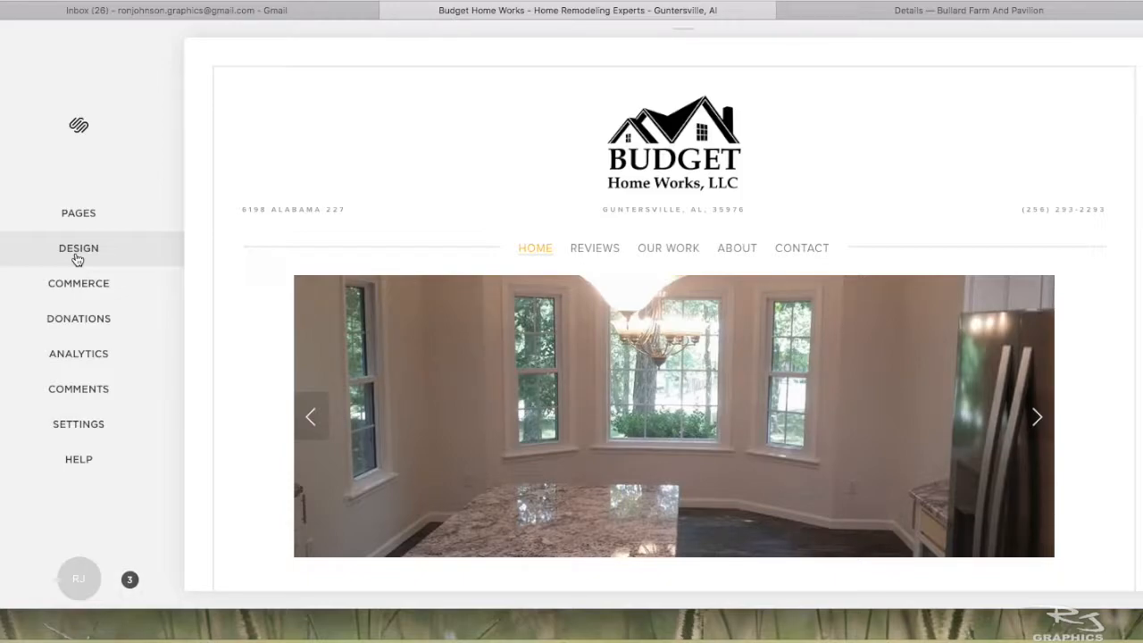
# - Look over the site's Design options and return to the main menu
pyautogui.click(77, 257)
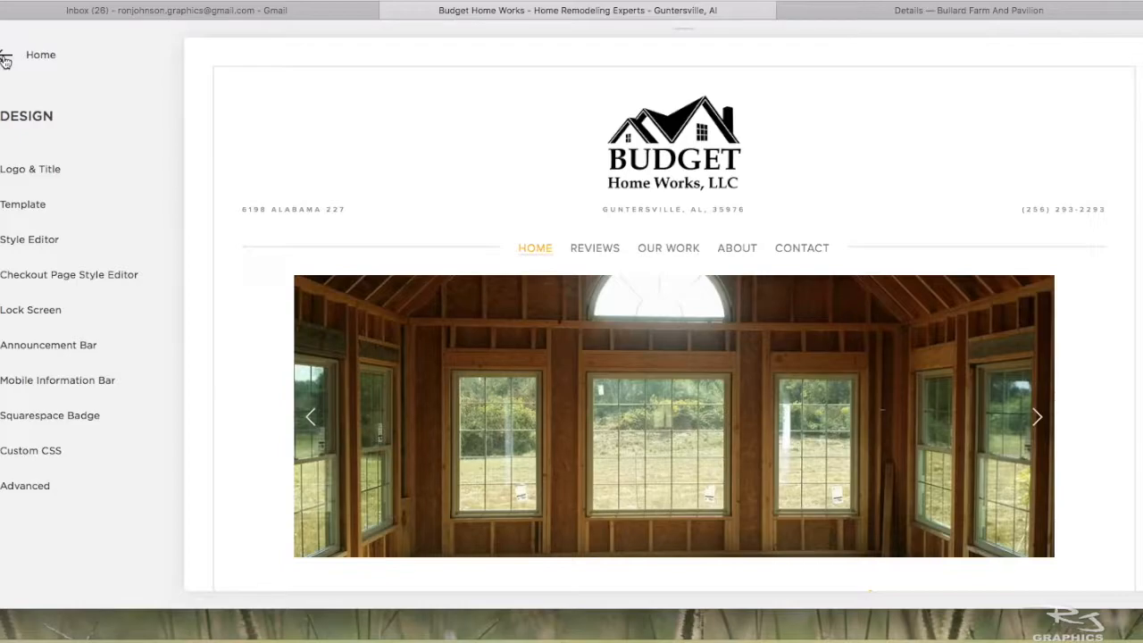
pyautogui.click(6, 59)
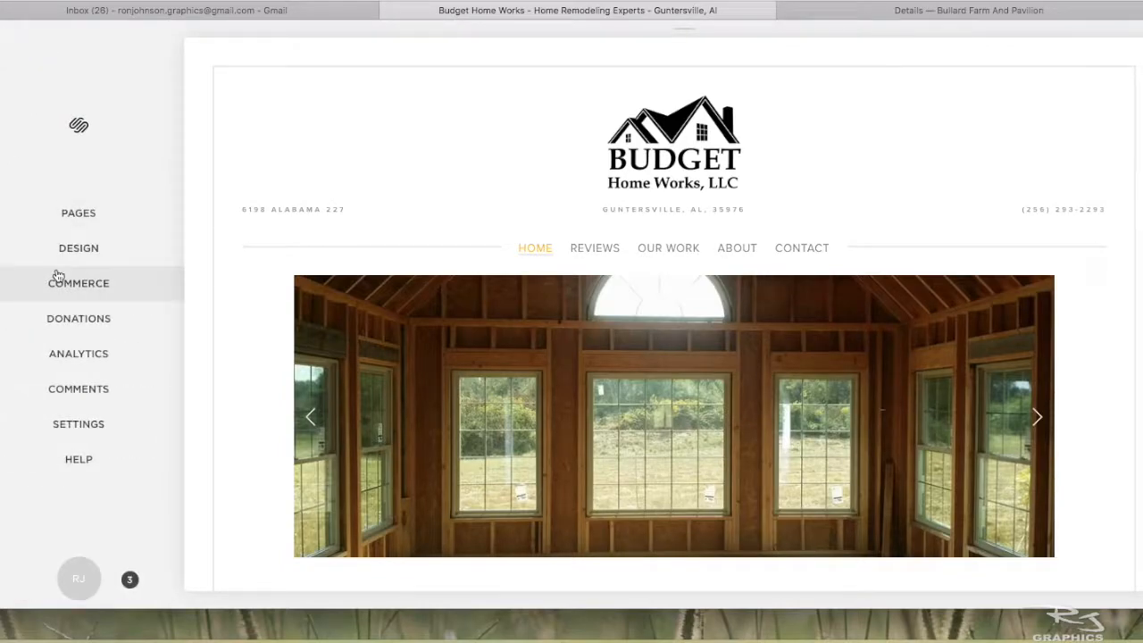
# - Open the site's list of pages and view the About and Contact pages
pyautogui.click(78, 214)
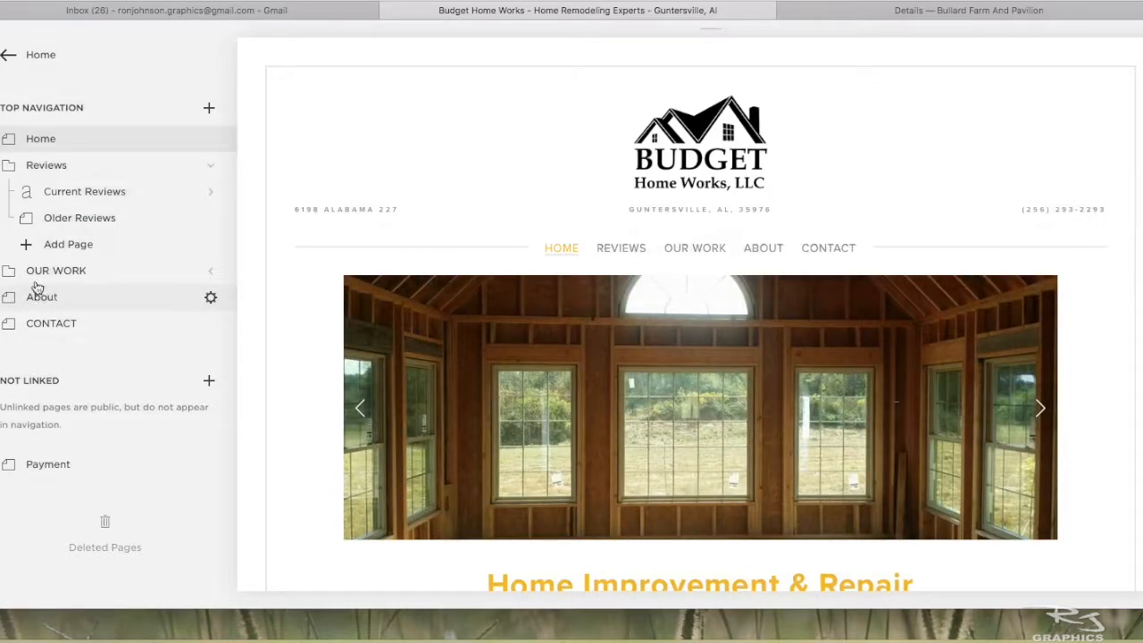
pyautogui.click(12, 300)
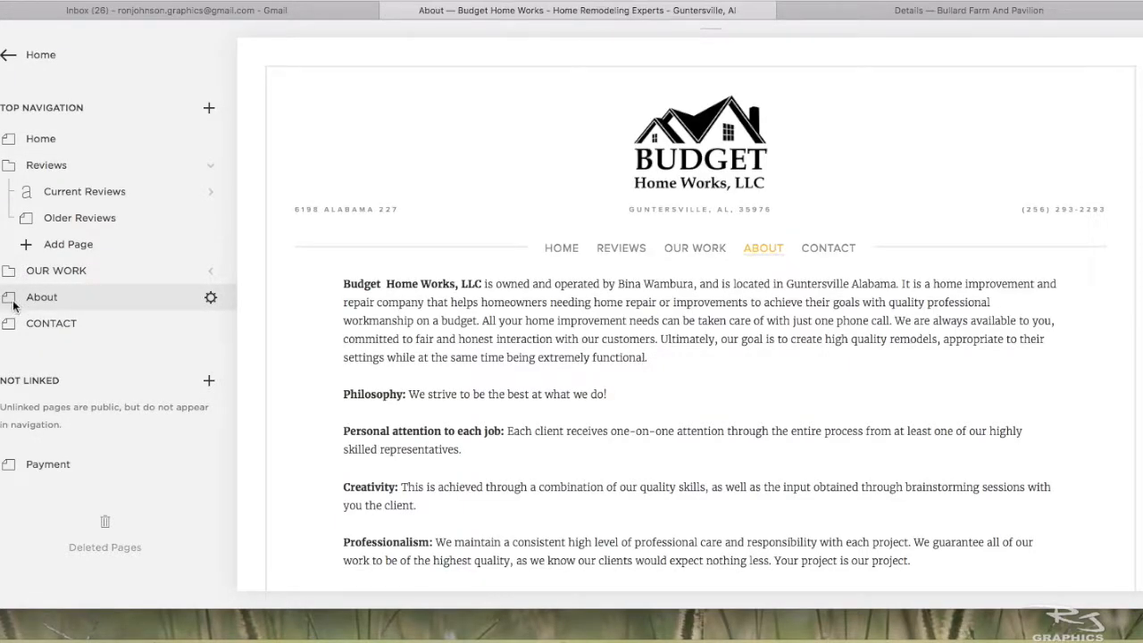
pyautogui.moveTo(464, 295)
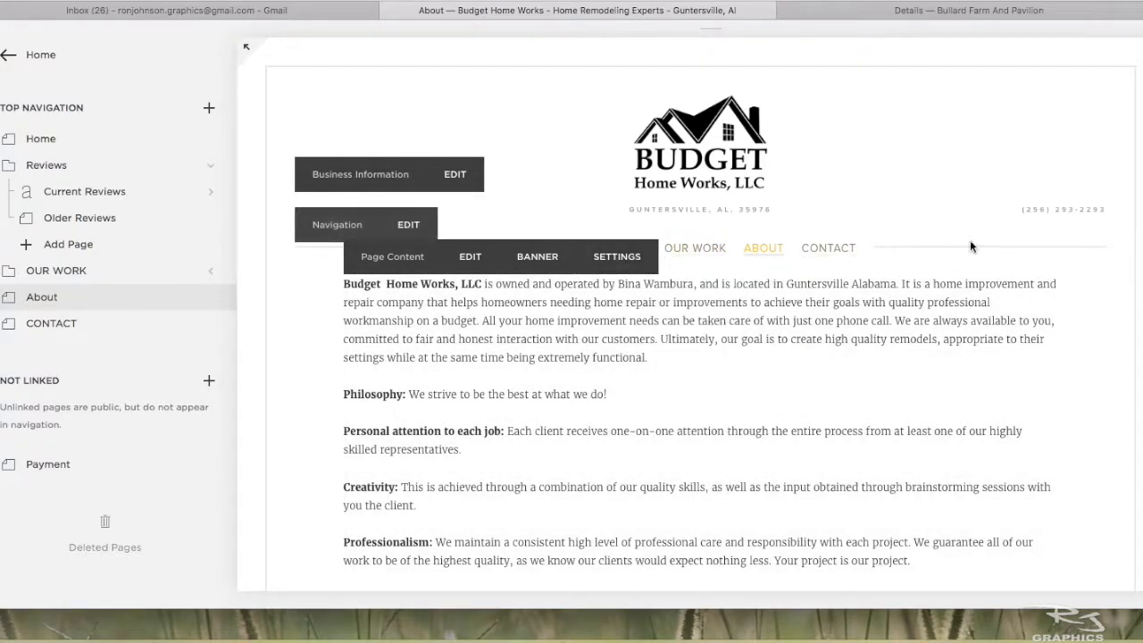
pyautogui.click(828, 250)
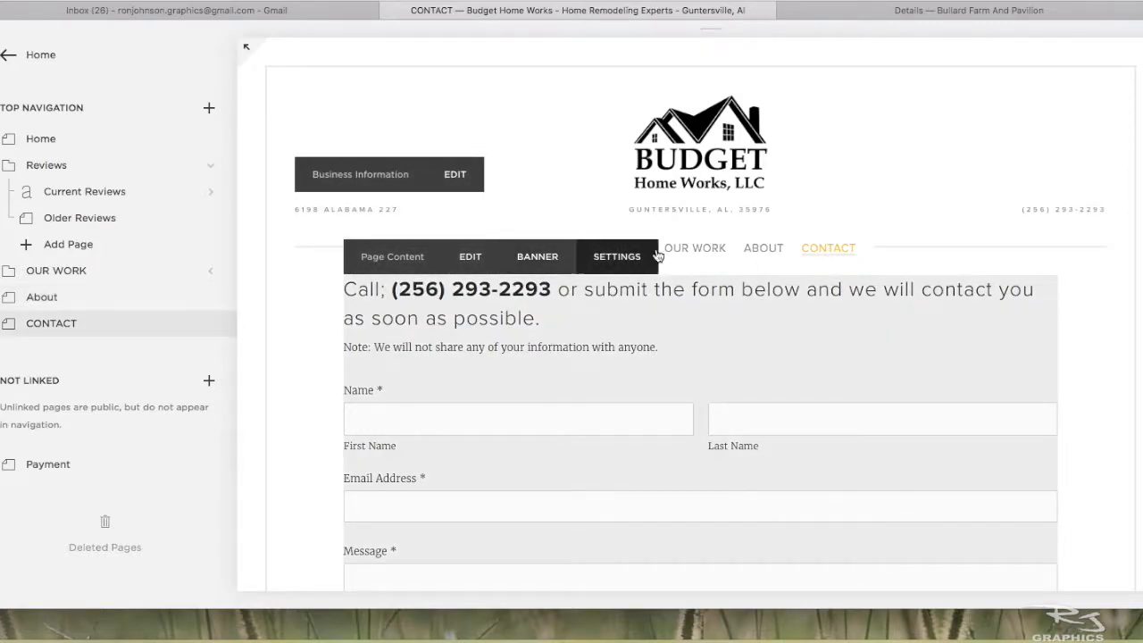
pyautogui.moveTo(724, 256)
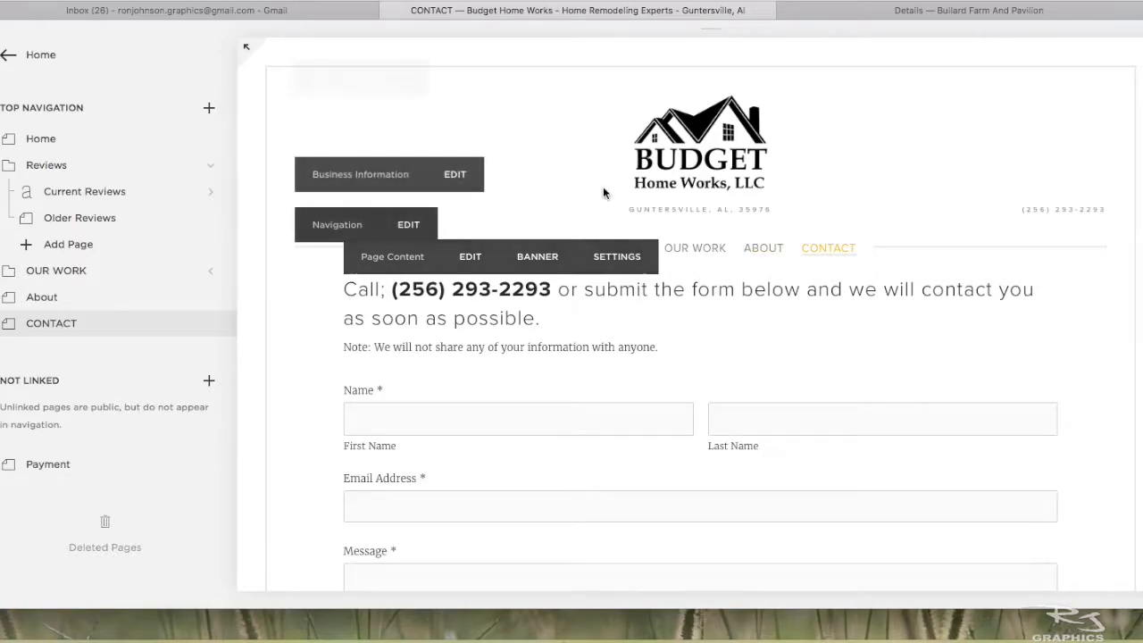
# - Open the Home page's content for editing and bring up the settings of its photo gallery block
pyautogui.click(49, 139)
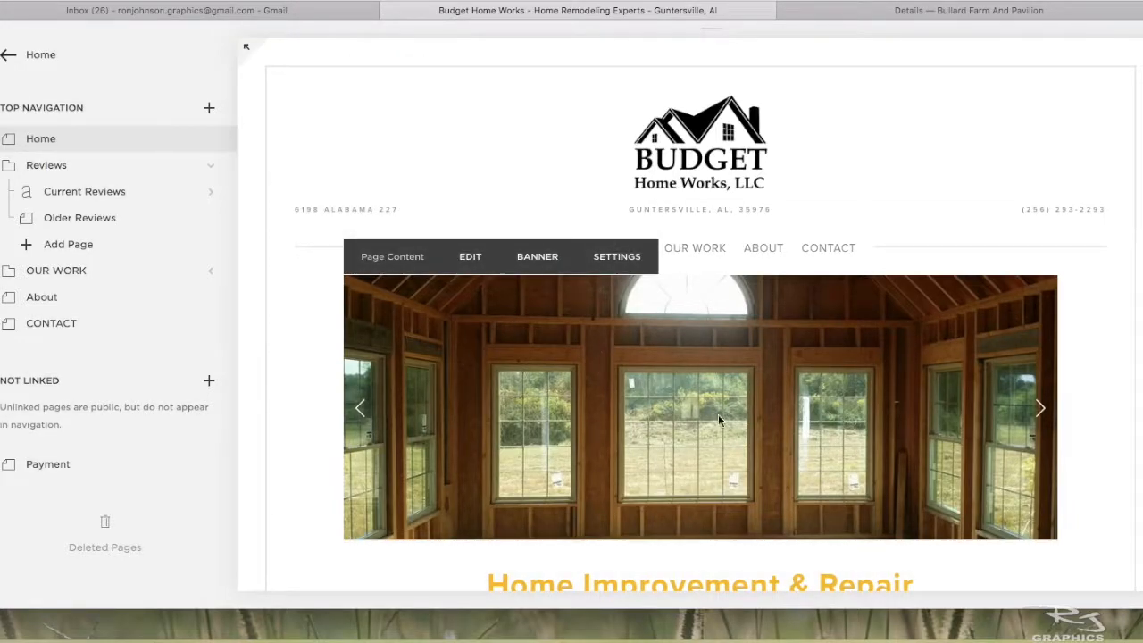
pyautogui.scroll(-3, 509, 392)
pyautogui.scroll(3, 510, 392)
pyautogui.click(469, 257)
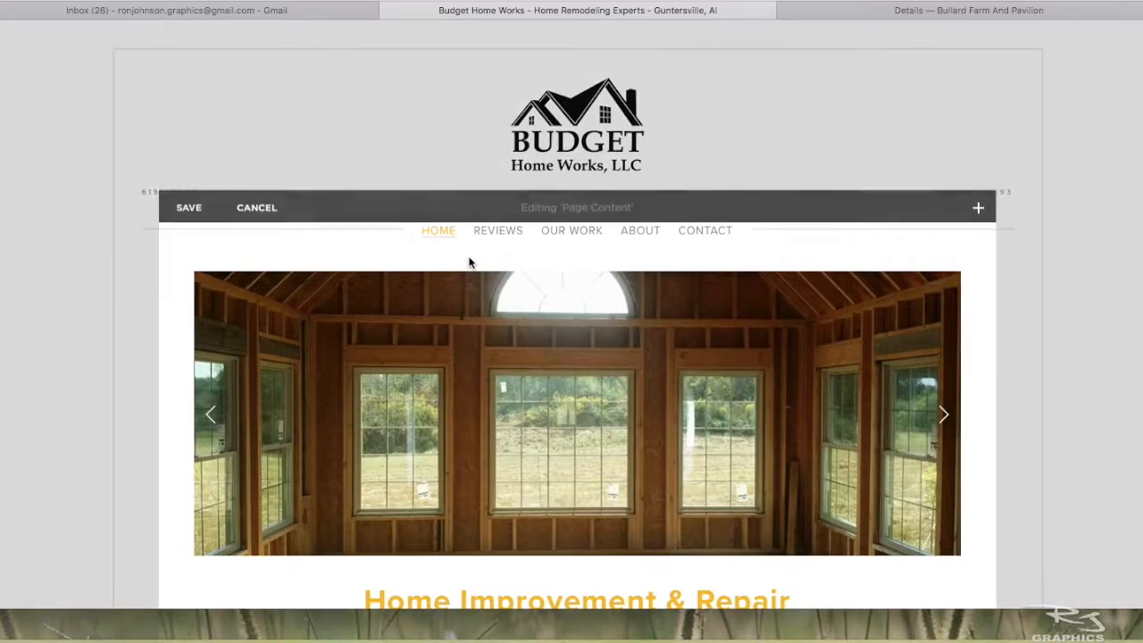
pyautogui.moveTo(464, 265)
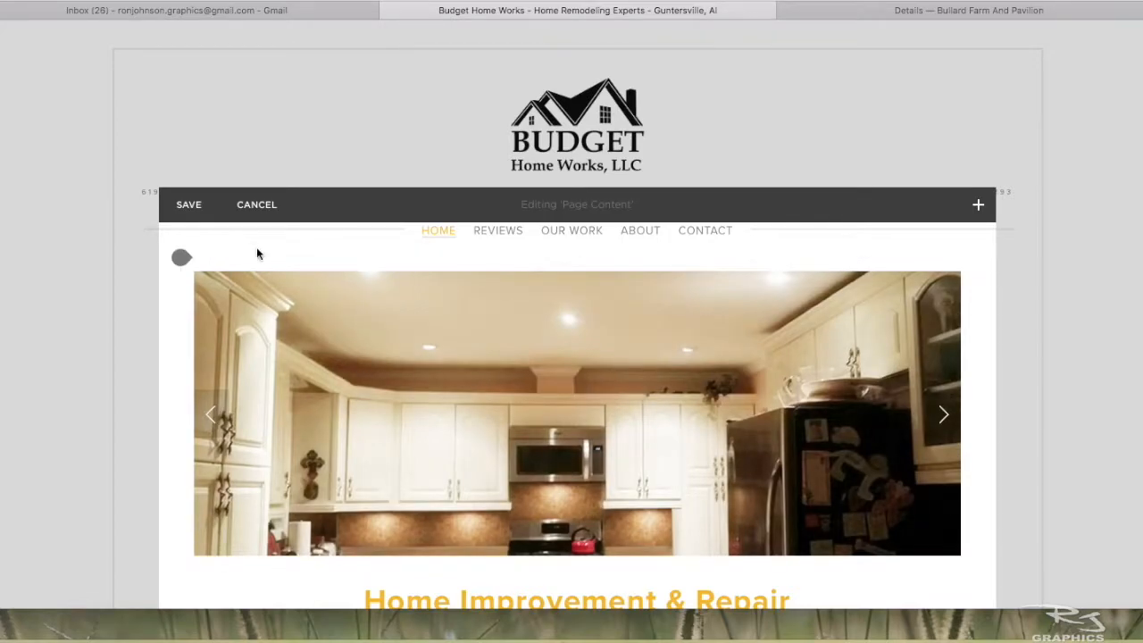
pyautogui.moveTo(495, 340)
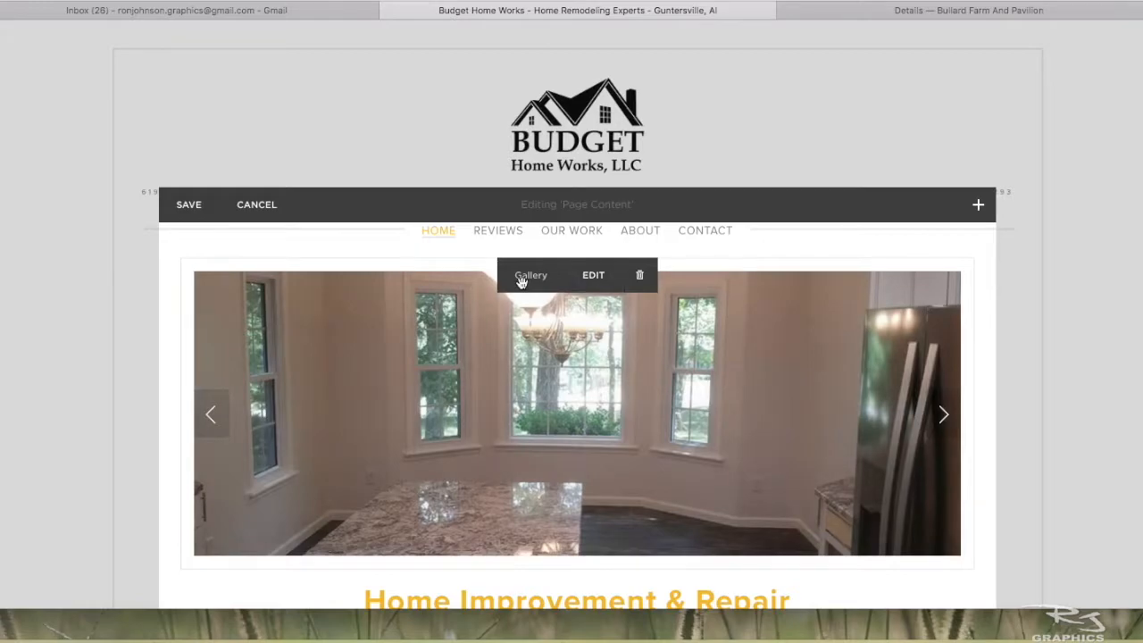
pyautogui.click(593, 276)
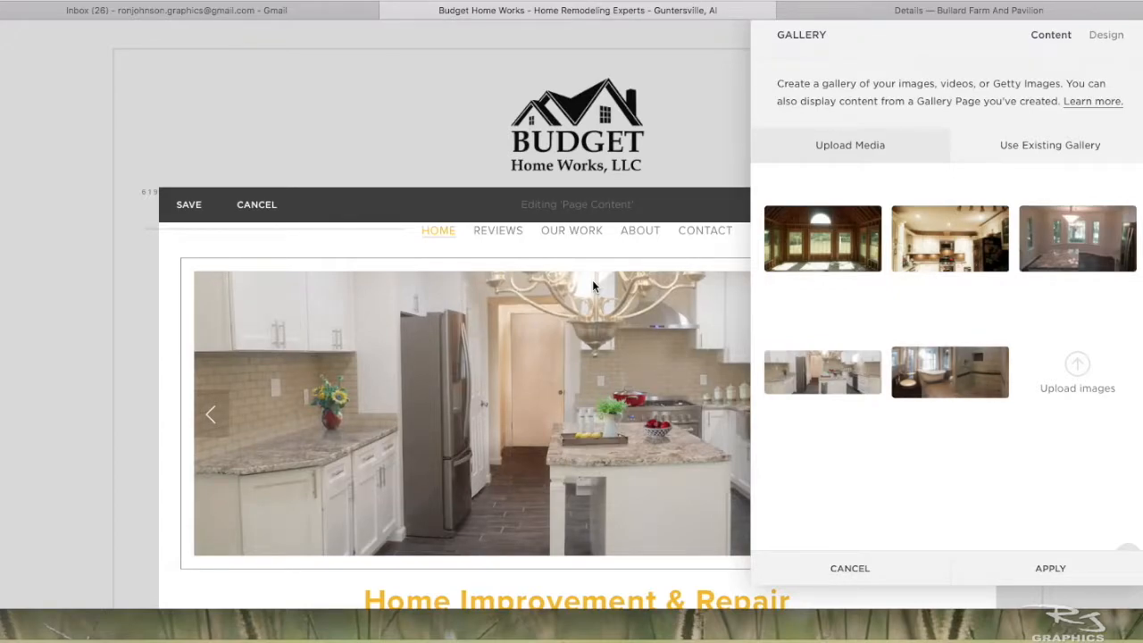
# - Reorder the gallery images to cream kitchen, unfinished window room, bathroom, room with bay windows, and white kitchen
pyautogui.moveTo(884, 43); pyautogui.dragTo(576, 54)
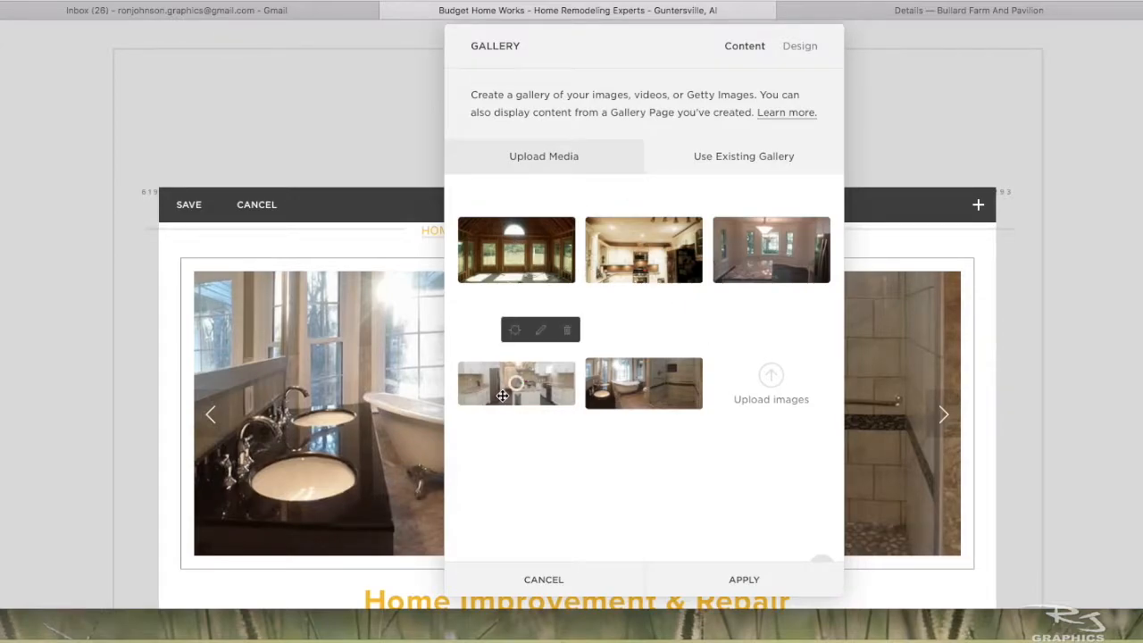
pyautogui.moveTo(665, 391); pyautogui.dragTo(669, 264)
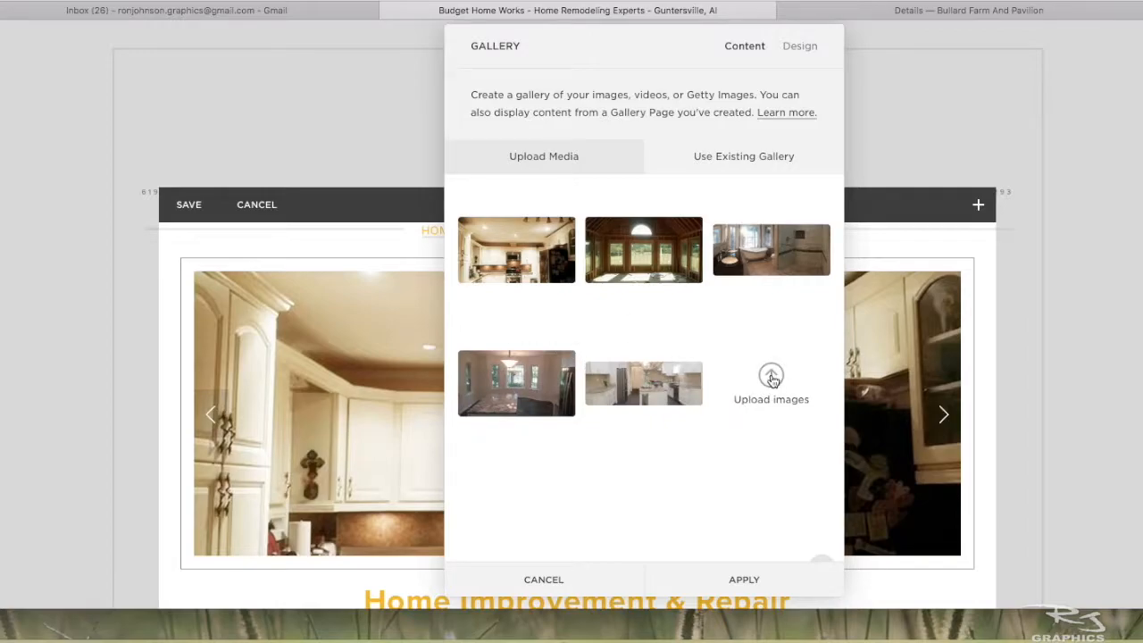
pyautogui.moveTo(626, 387)
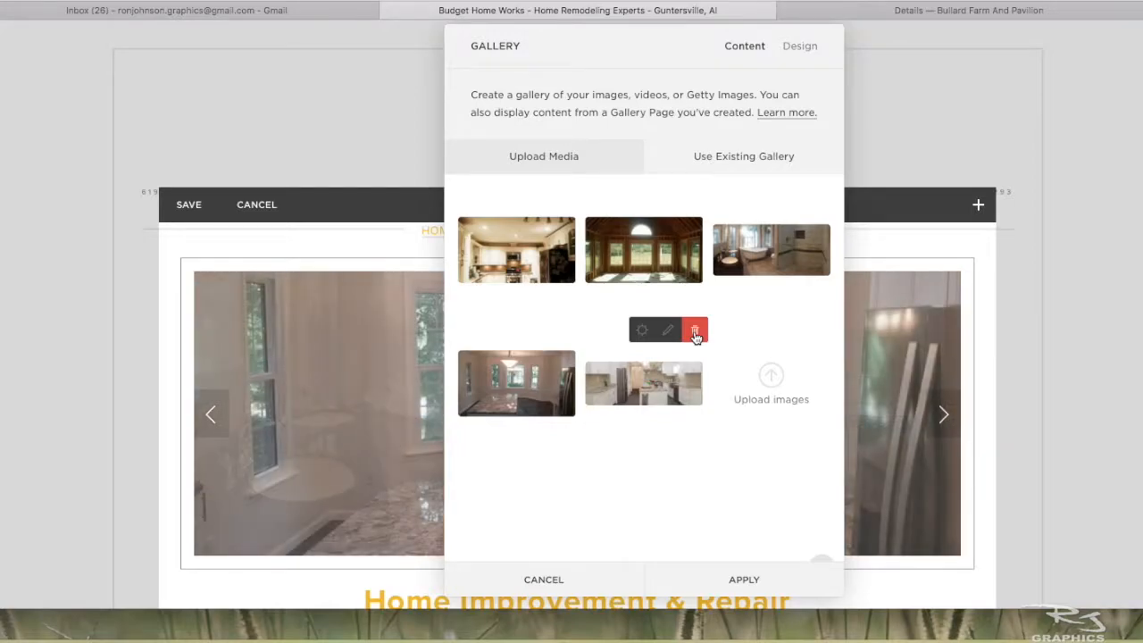
pyautogui.moveTo(668, 437)
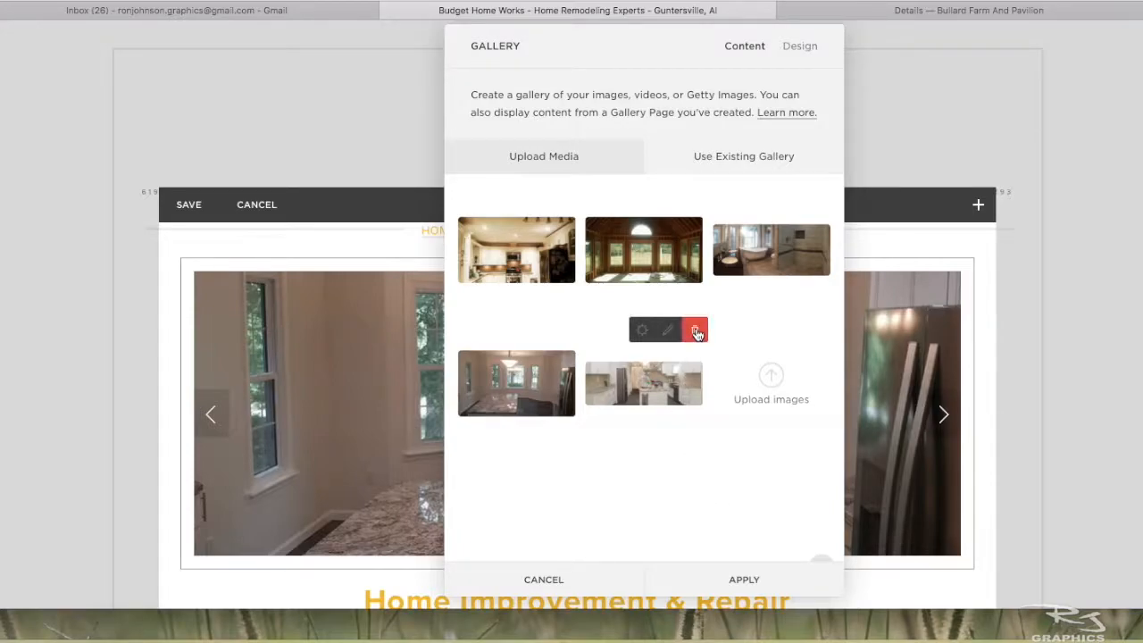
# - Upload 25After.jpg to the gallery from the Bathrooms folder inside the customer's Website folder on Disk 1
pyautogui.scroll(-1, 603, 524)
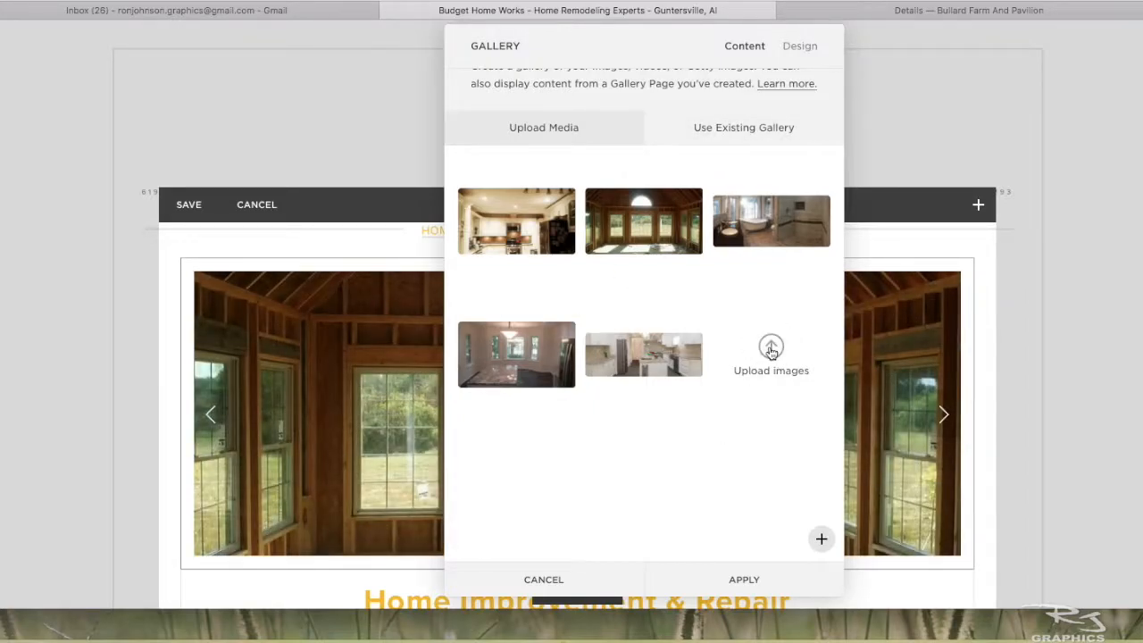
pyautogui.click(772, 350)
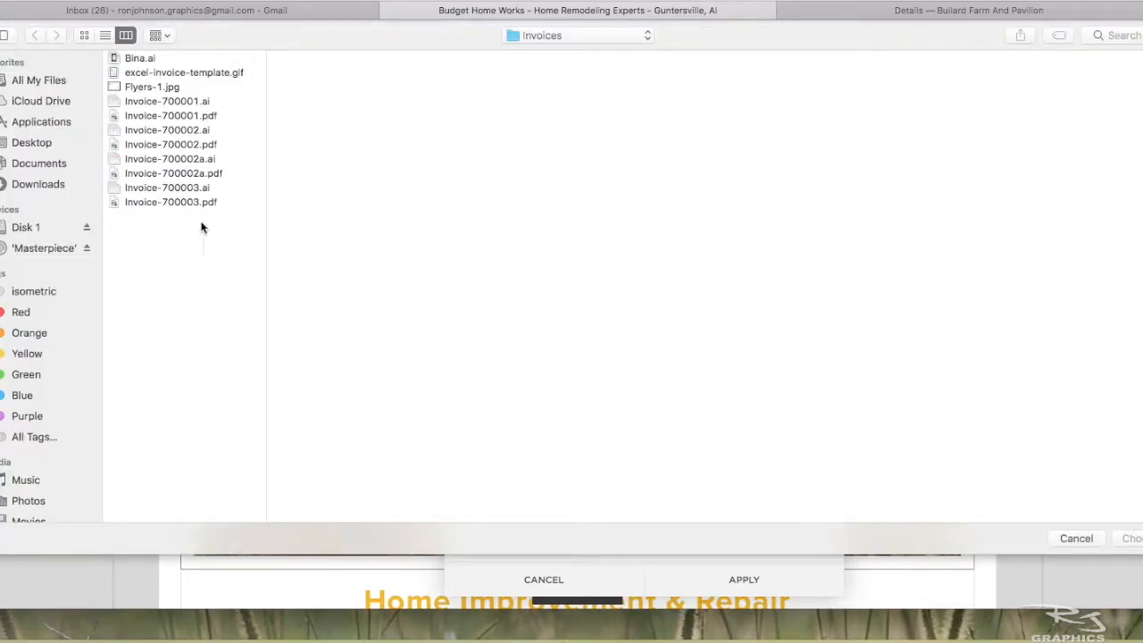
pyautogui.click(26, 229)
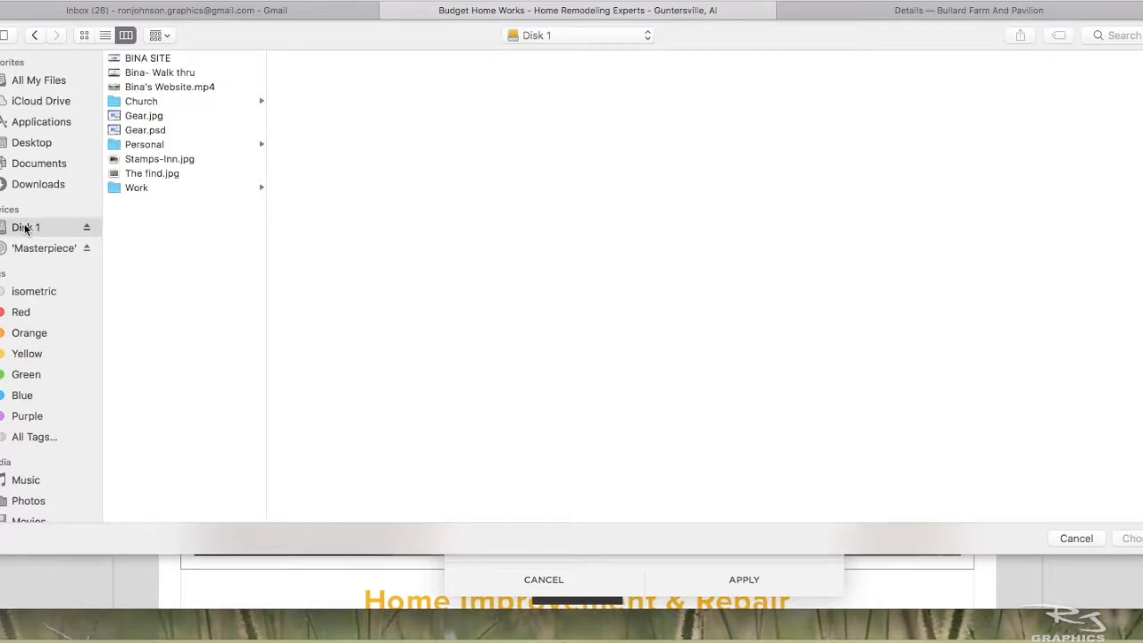
pyautogui.click(139, 188)
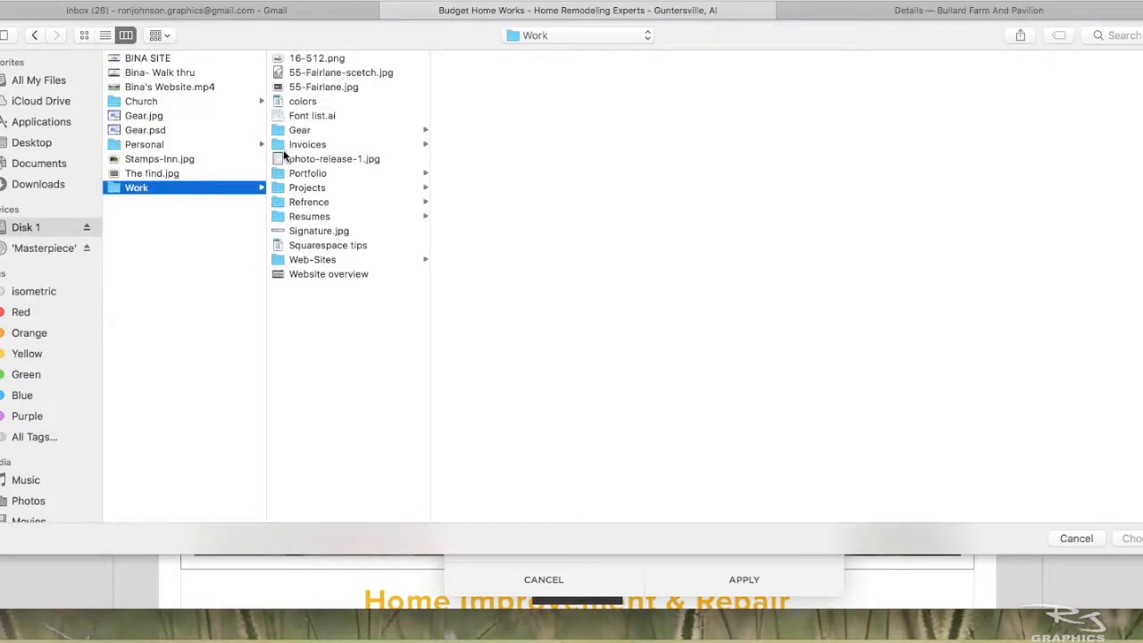
pyautogui.click(282, 189)
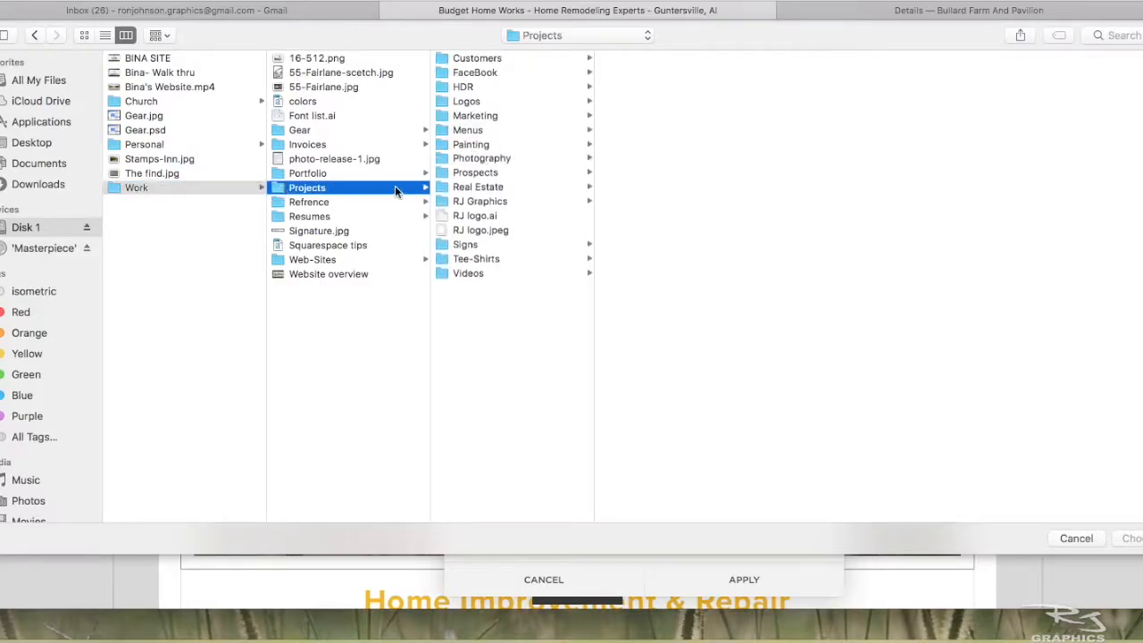
pyautogui.click(467, 58)
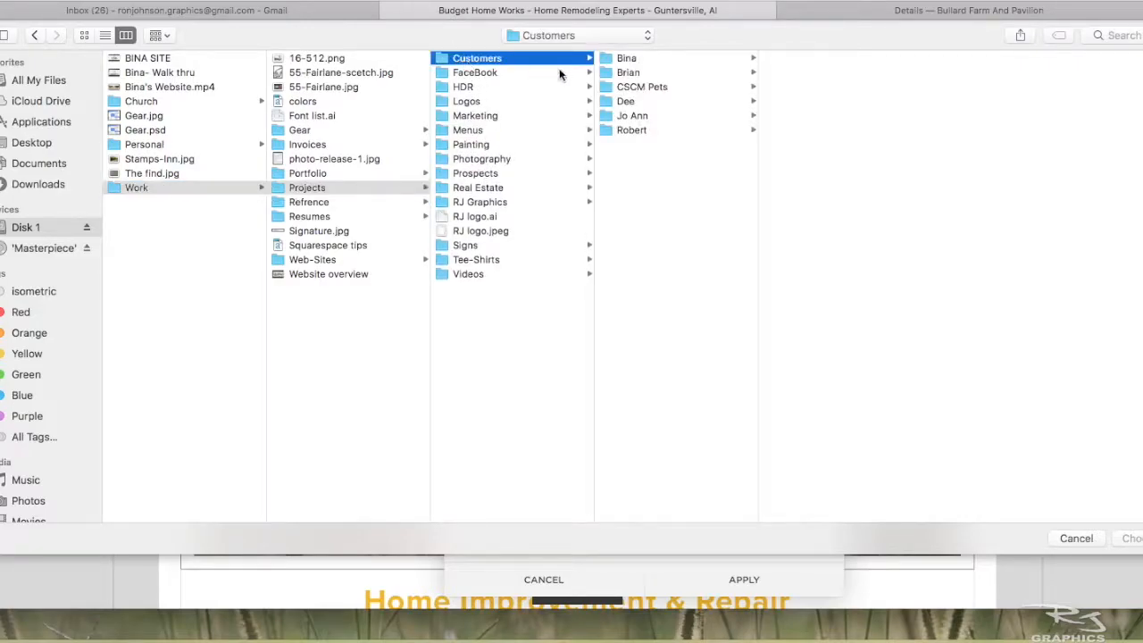
pyautogui.click(624, 58)
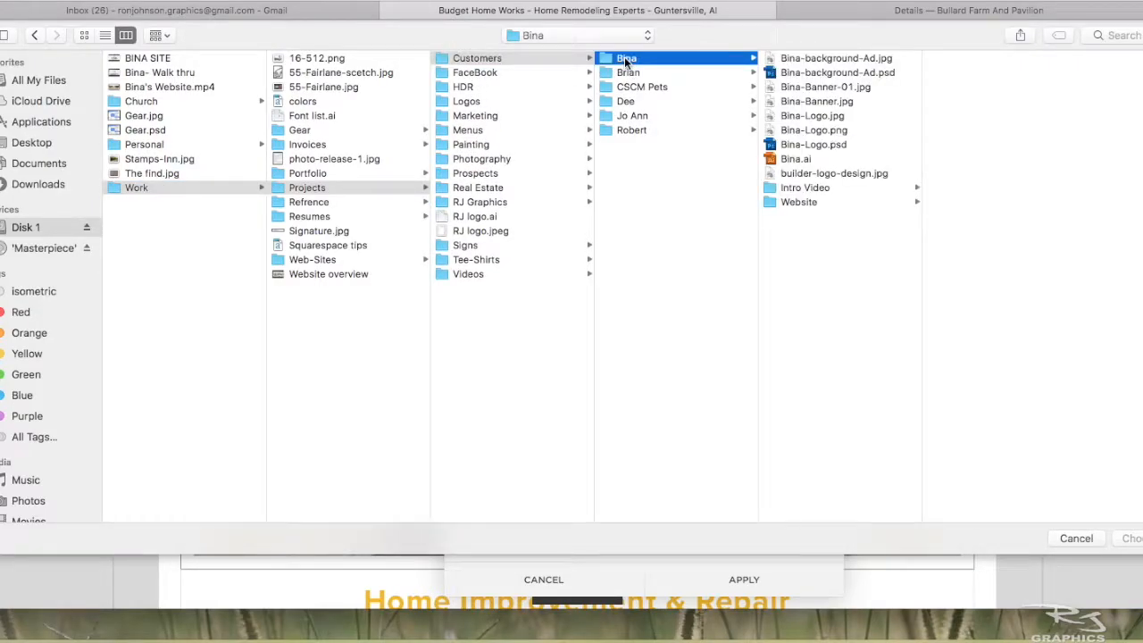
pyautogui.click(769, 201)
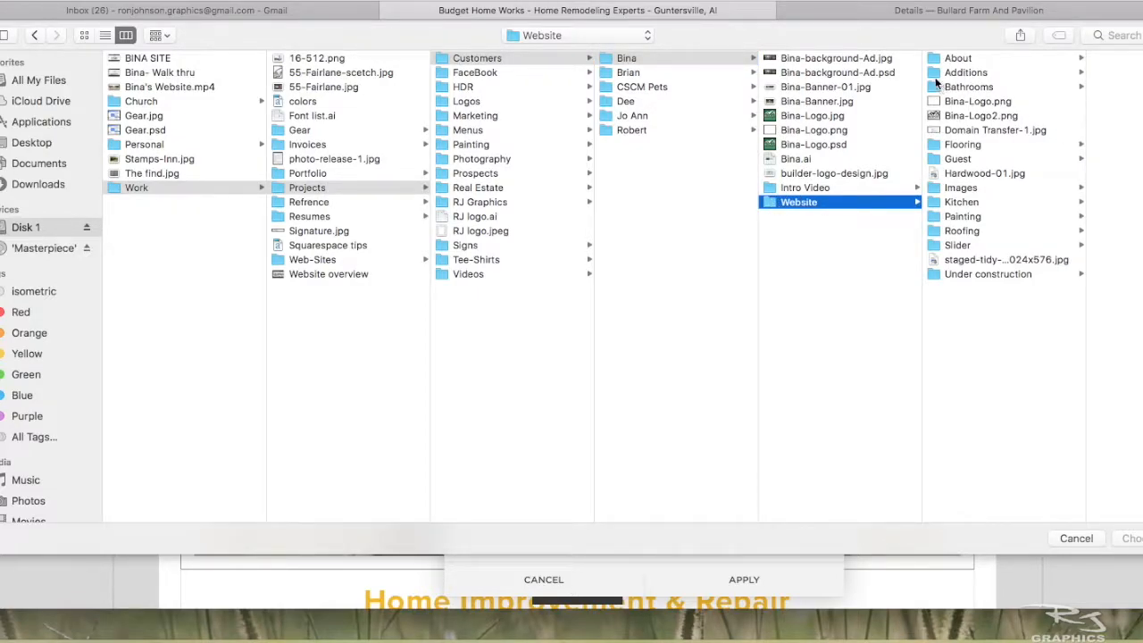
pyautogui.click(938, 73)
pyautogui.click(928, 86)
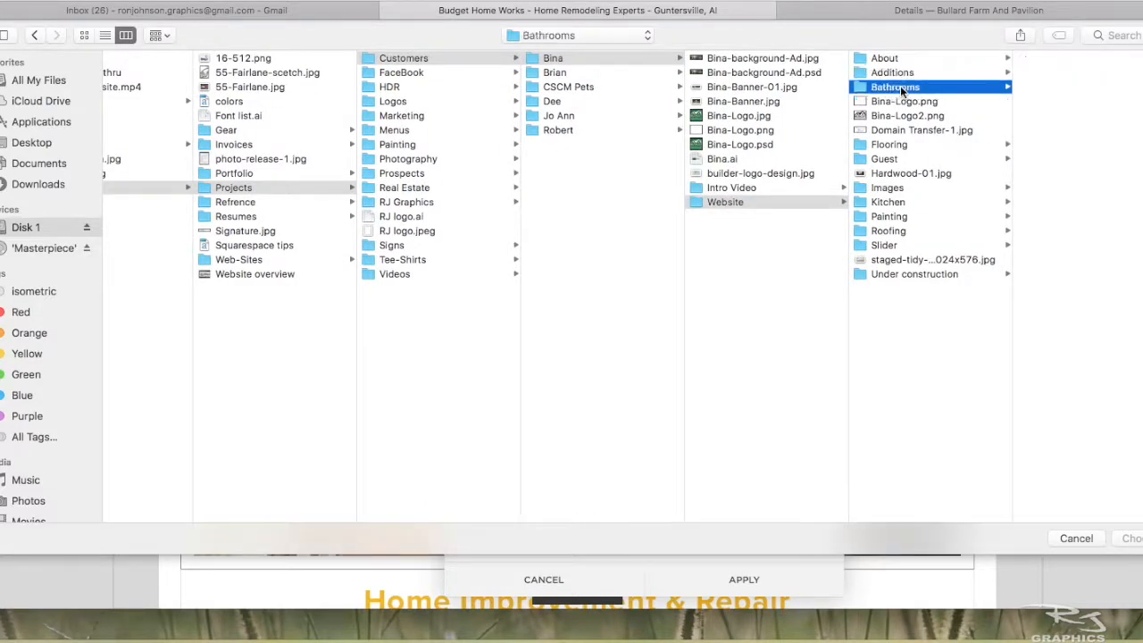
pyautogui.click(1040, 144)
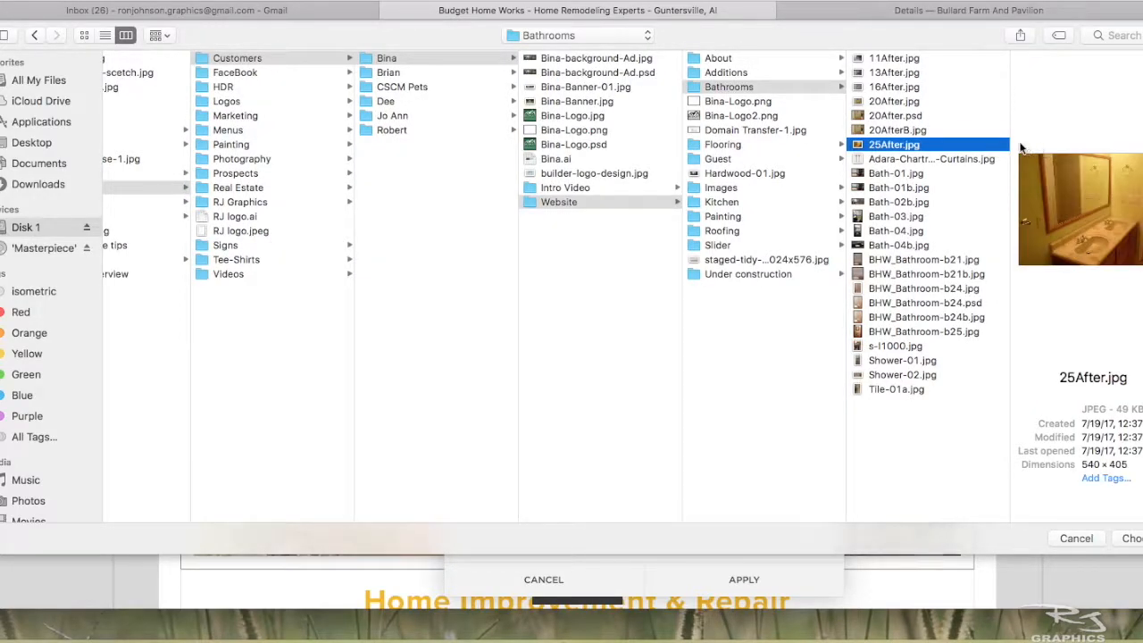
pyautogui.click(1134, 538)
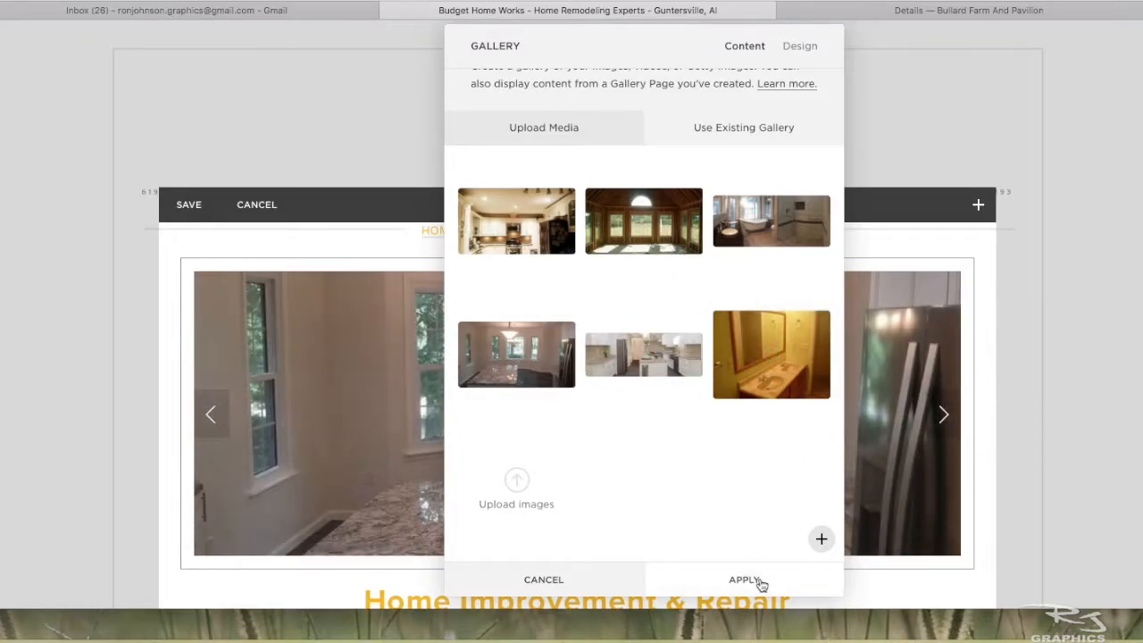
# - Remove the uploaded yellow bathroom image from the gallery, and discard the gallery and Home page edits
pyautogui.moveTo(793, 396)
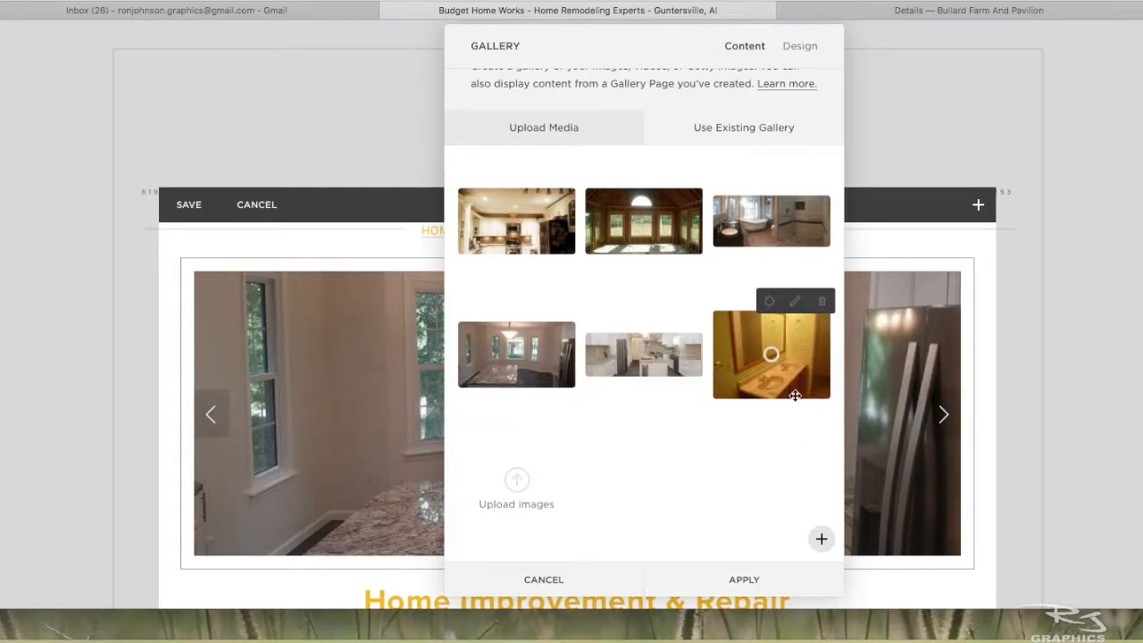
pyautogui.click(821, 301)
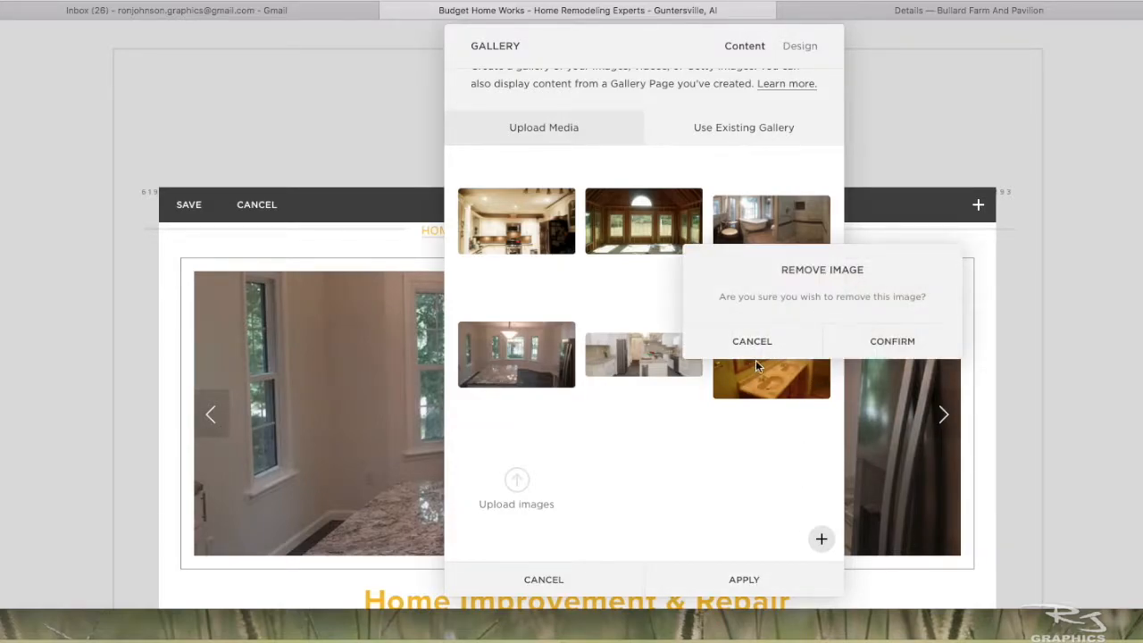
pyautogui.click(892, 342)
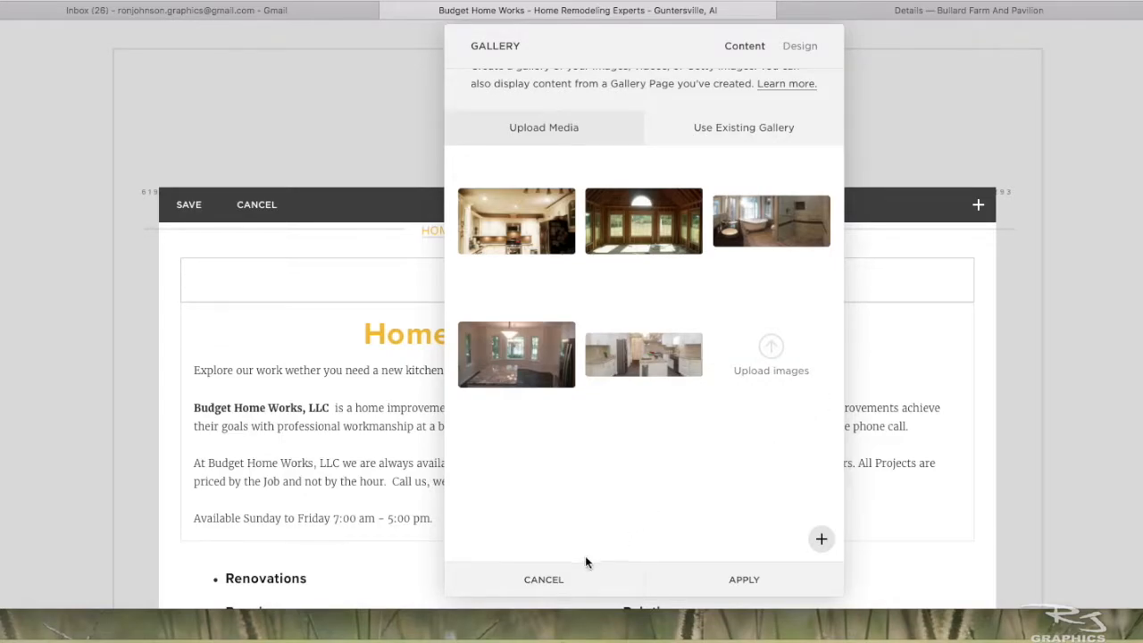
pyautogui.click(544, 580)
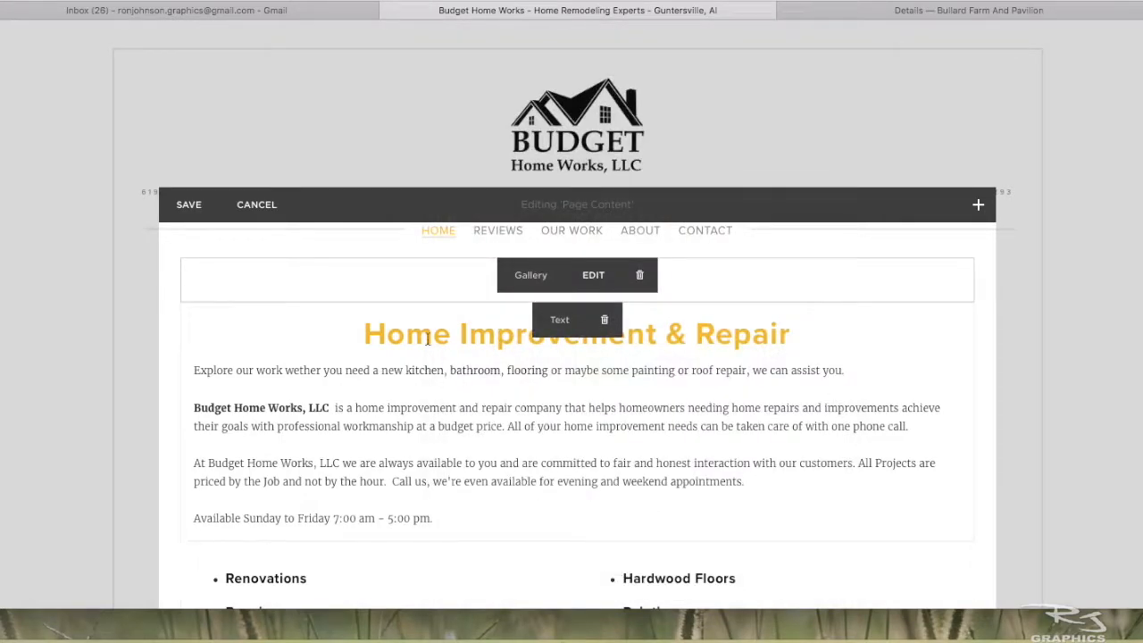
pyautogui.click(256, 204)
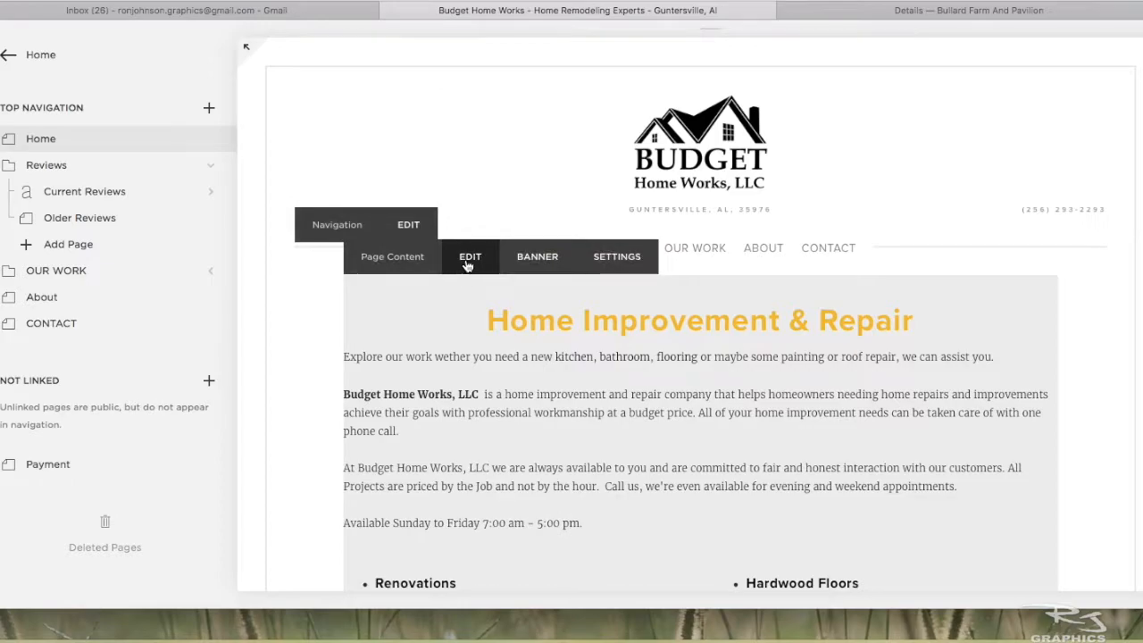
# - Try pasting a "Suspendisse facilisis urna" filler paragraph below the Home page's opening sentence, and discard the page edit
pyautogui.click(467, 257)
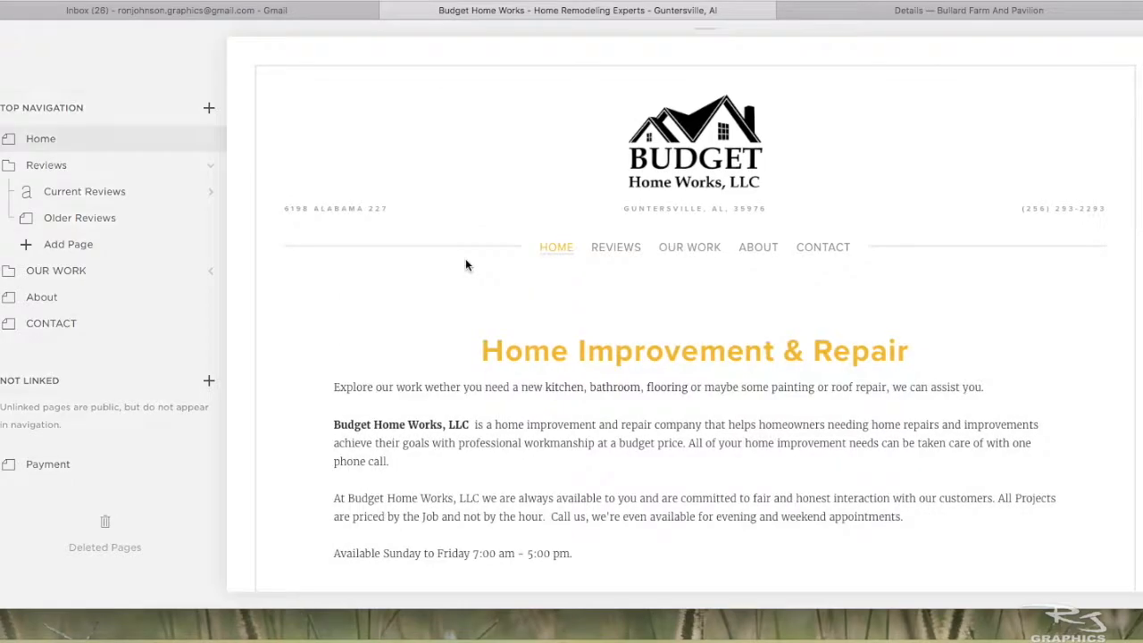
pyautogui.scroll(-6, 429, 304)
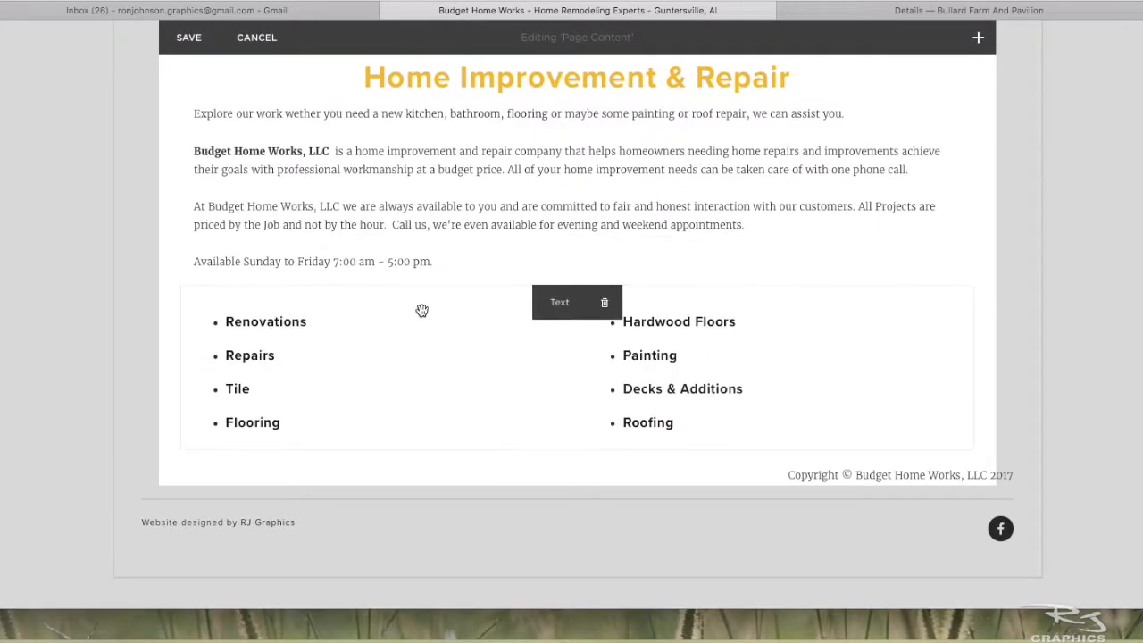
pyautogui.scroll(2, 420, 308)
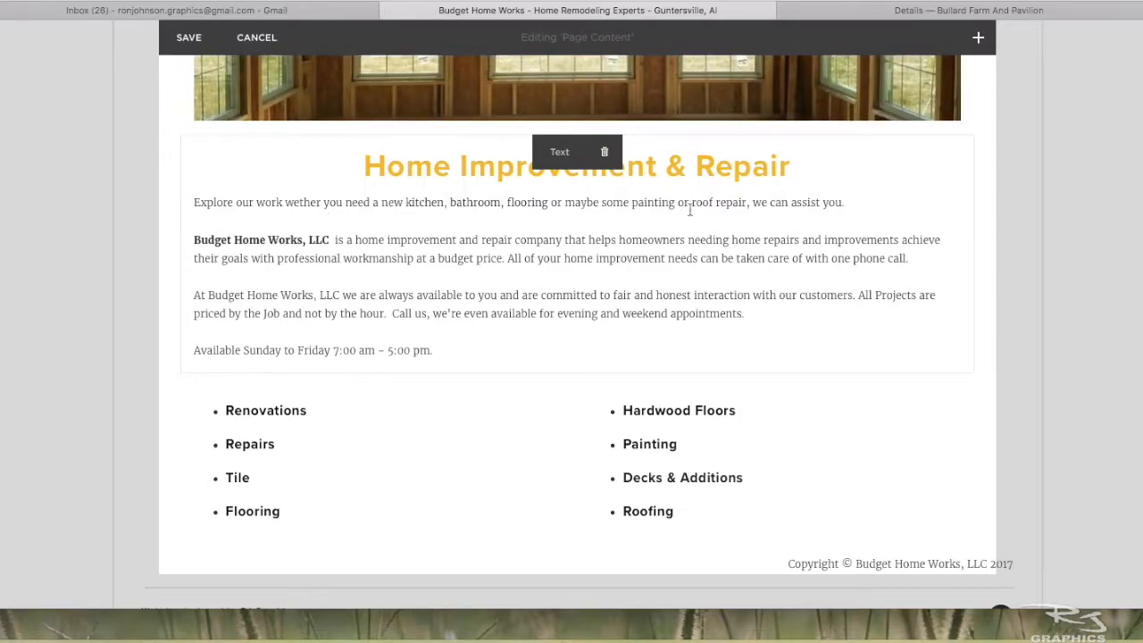
pyautogui.click(849, 204)
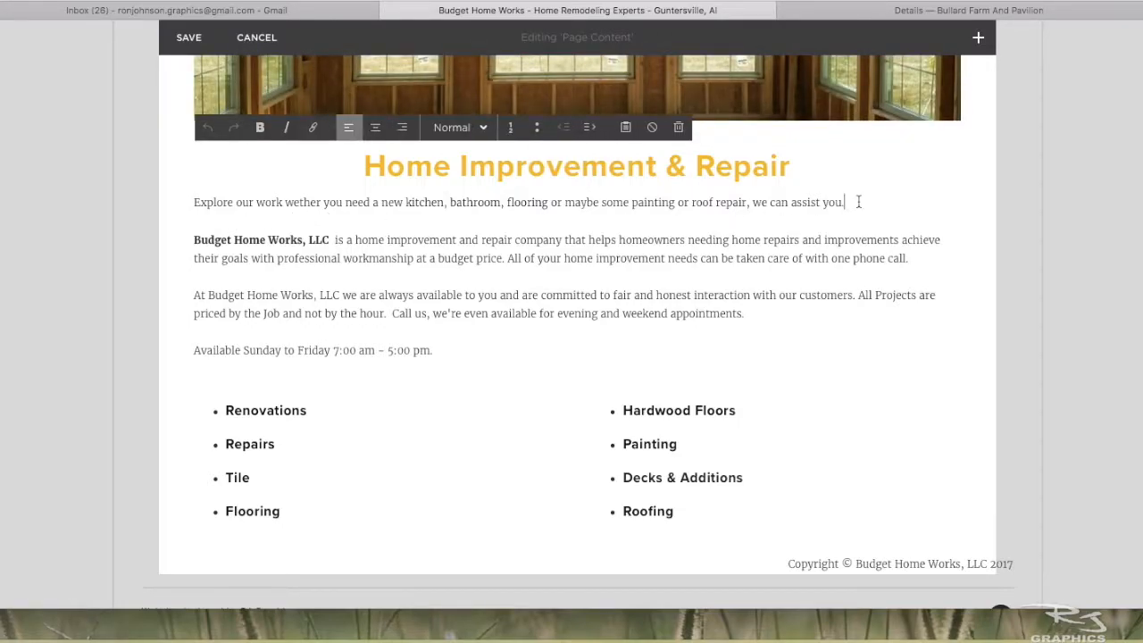
pyautogui.press('Return')
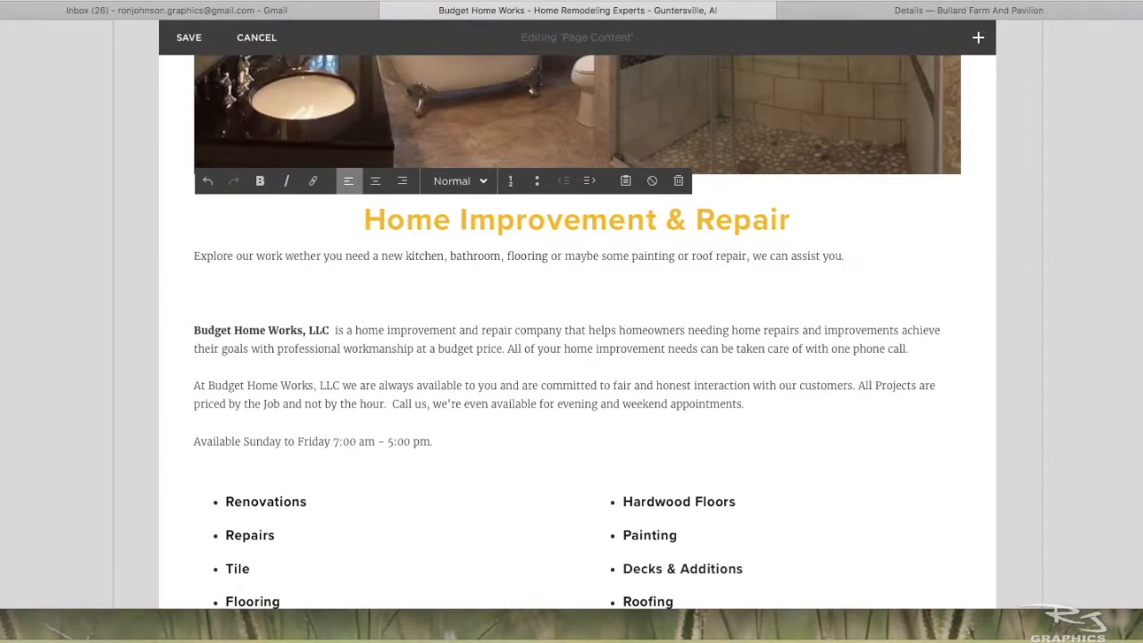
pyautogui.write('Suspendisse facilisis urna et facilisis consequat. Pellentesque habitant morbi tristique senectus et netus et malesuada fames ac turpis egestas. Quisque et purus vel nisi congue pulvinar vitae et lectus. Nunc blandit feugiat imperdiet. Ut molestie ligula nec condimentum consectetur. Donec rutrum a sapien non fermentum.')
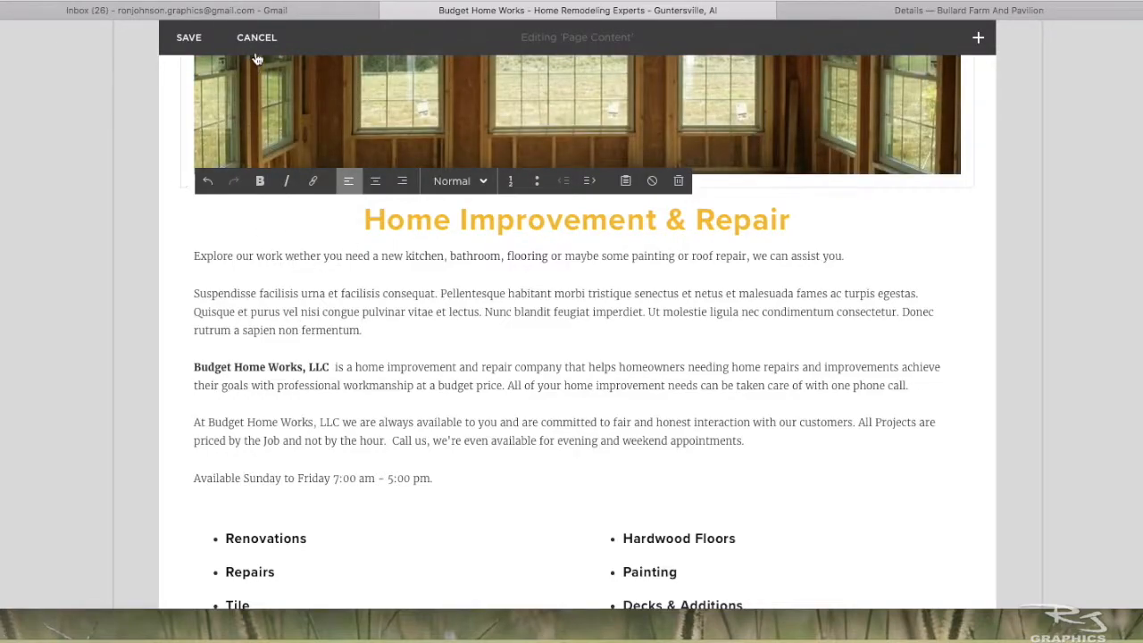
pyautogui.click(257, 40)
pyautogui.click(321, 159)
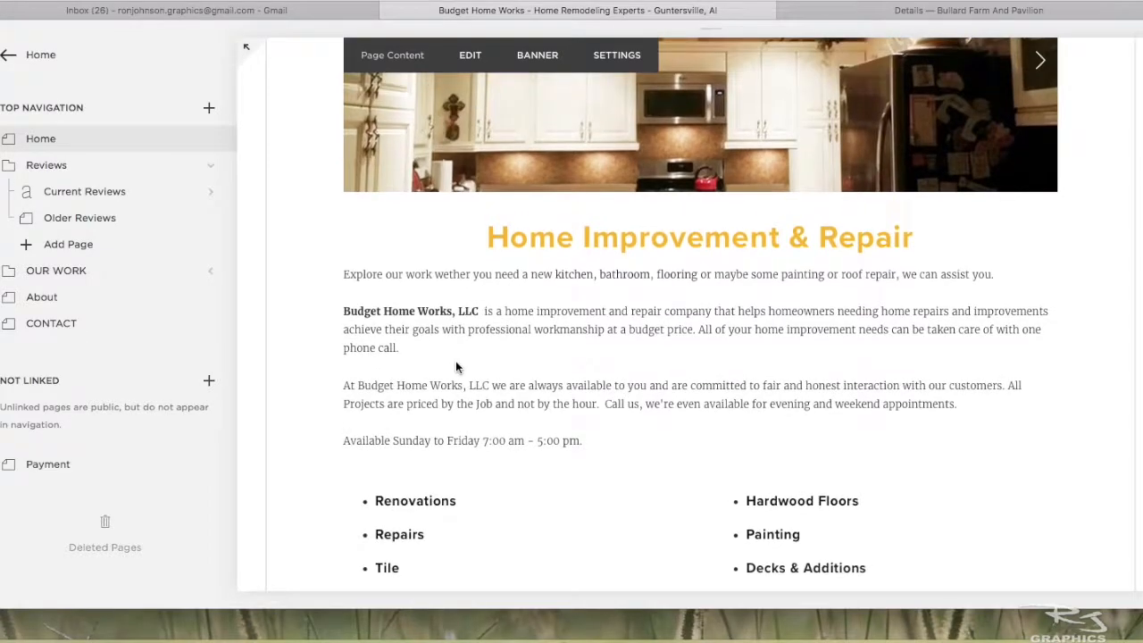
# - Look over the lower part of the Home page and the Contact page with its form
pyautogui.scroll(-3, 455, 361)
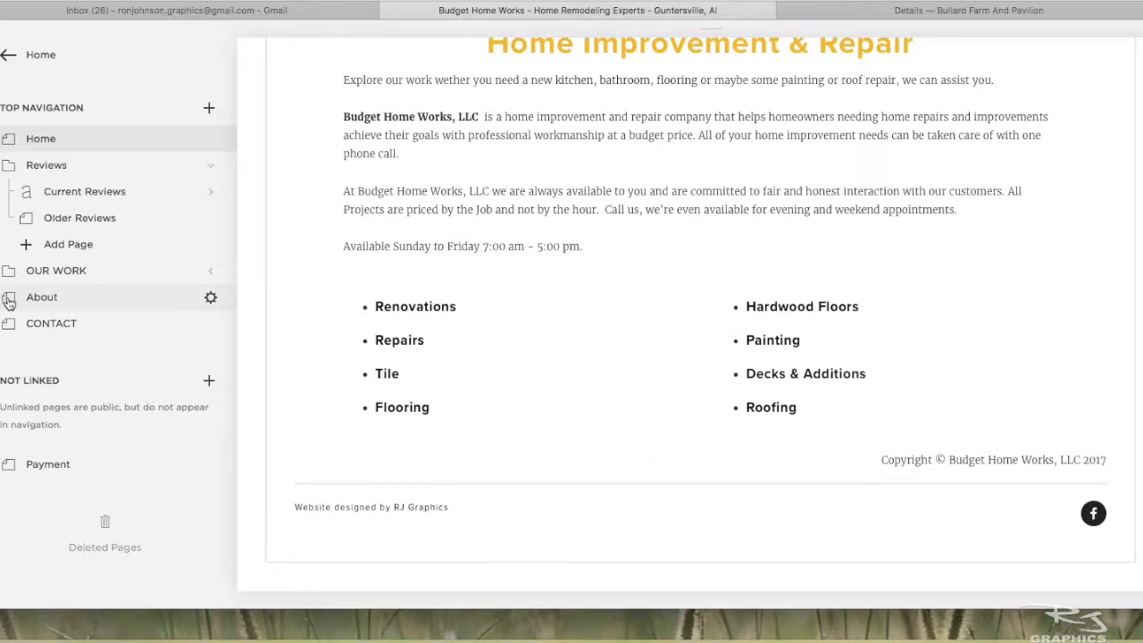
pyautogui.click(12, 324)
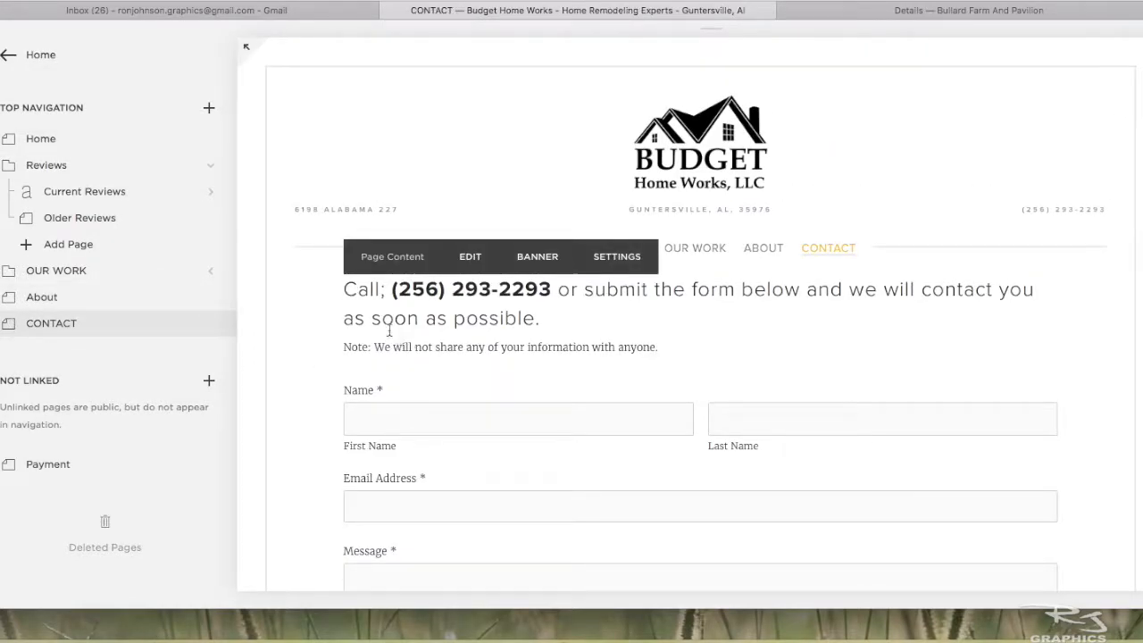
pyautogui.scroll(-5, 760, 387)
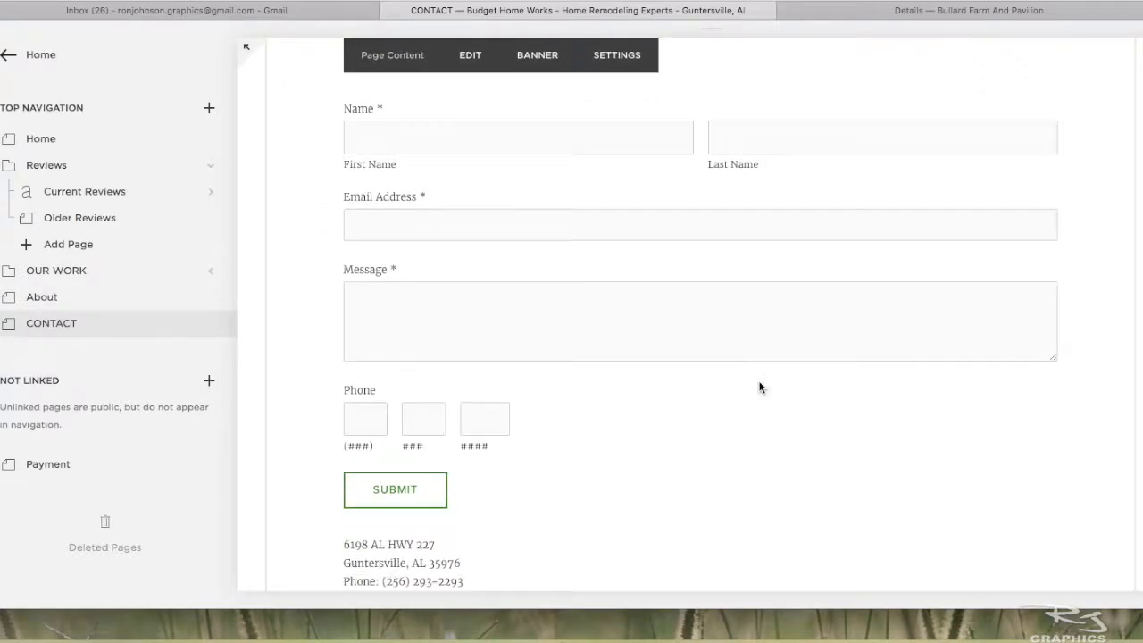
pyautogui.scroll(5, 760, 388)
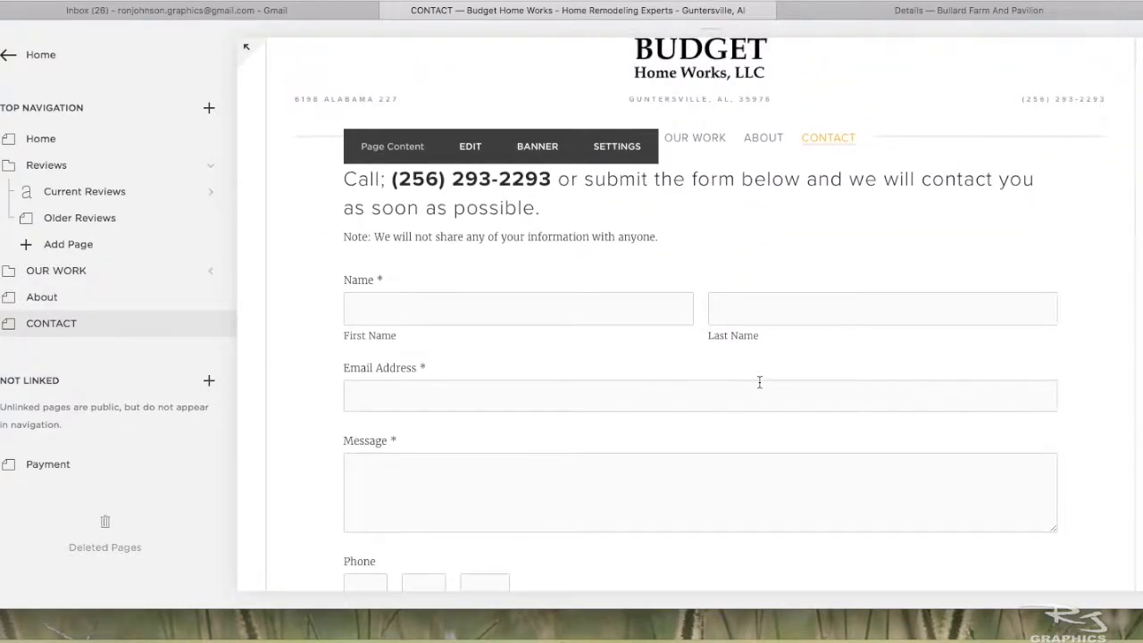
pyautogui.scroll(-1, 760, 384)
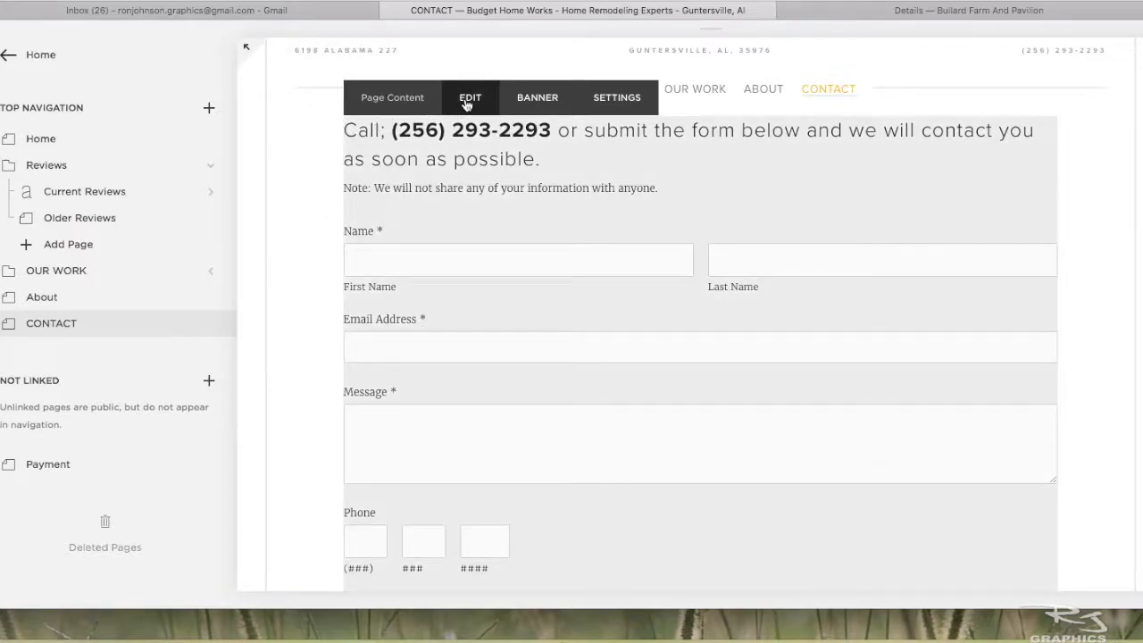
# - Open the Contact page's form for editing, look over the field types that can be added, and close it without applying
pyautogui.click(468, 99)
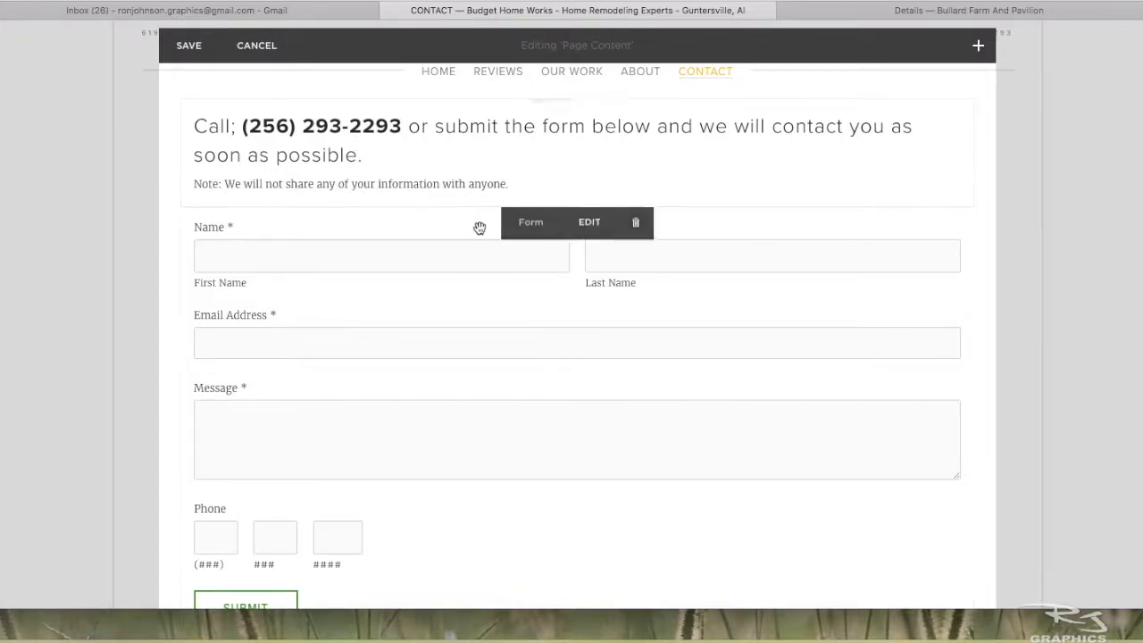
pyautogui.click(588, 225)
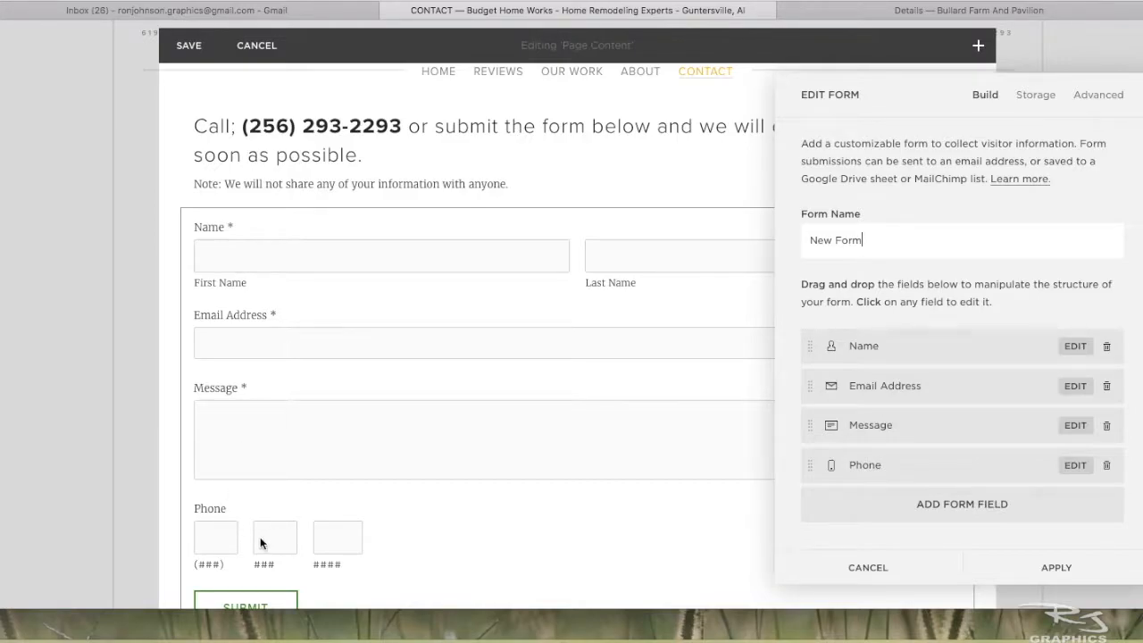
pyautogui.click(936, 505)
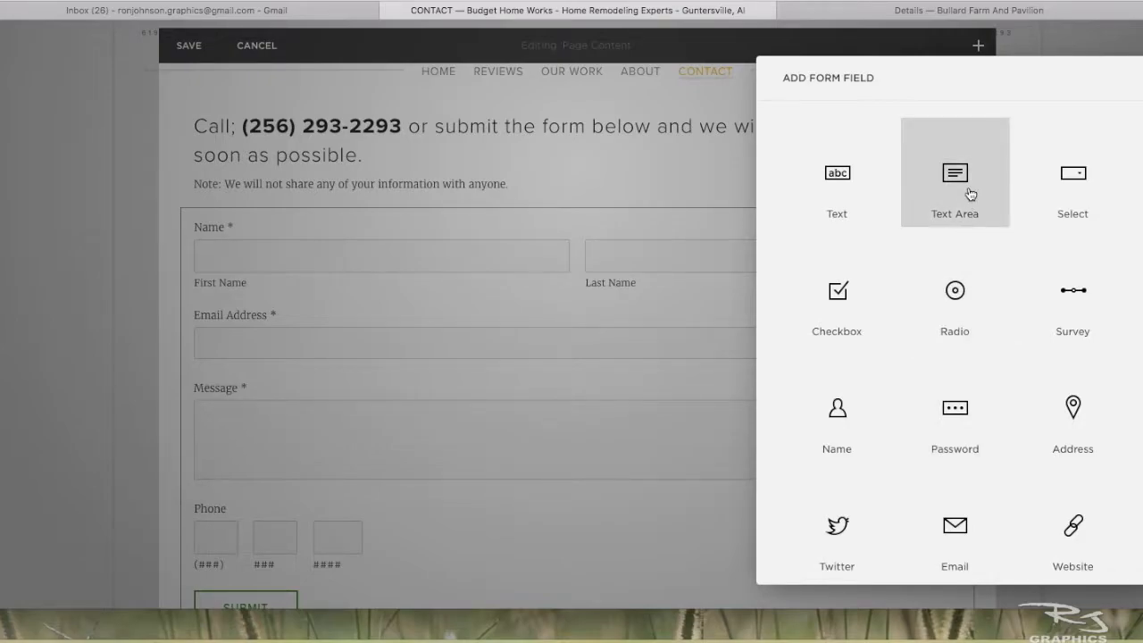
pyautogui.scroll(-1, 849, 345)
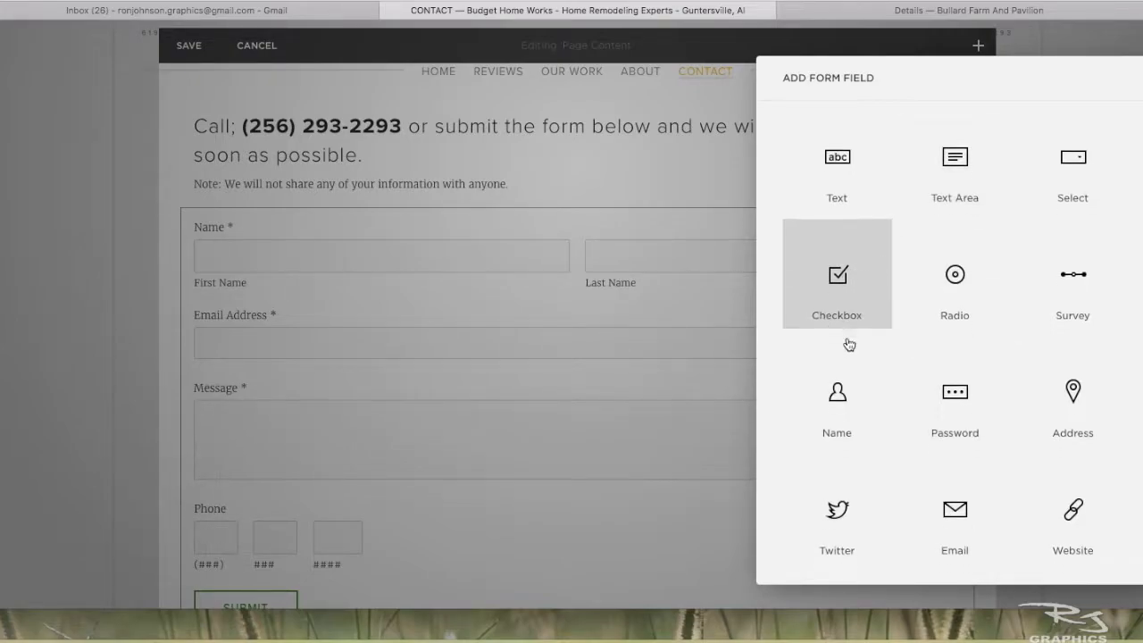
pyautogui.scroll(-3, 849, 345)
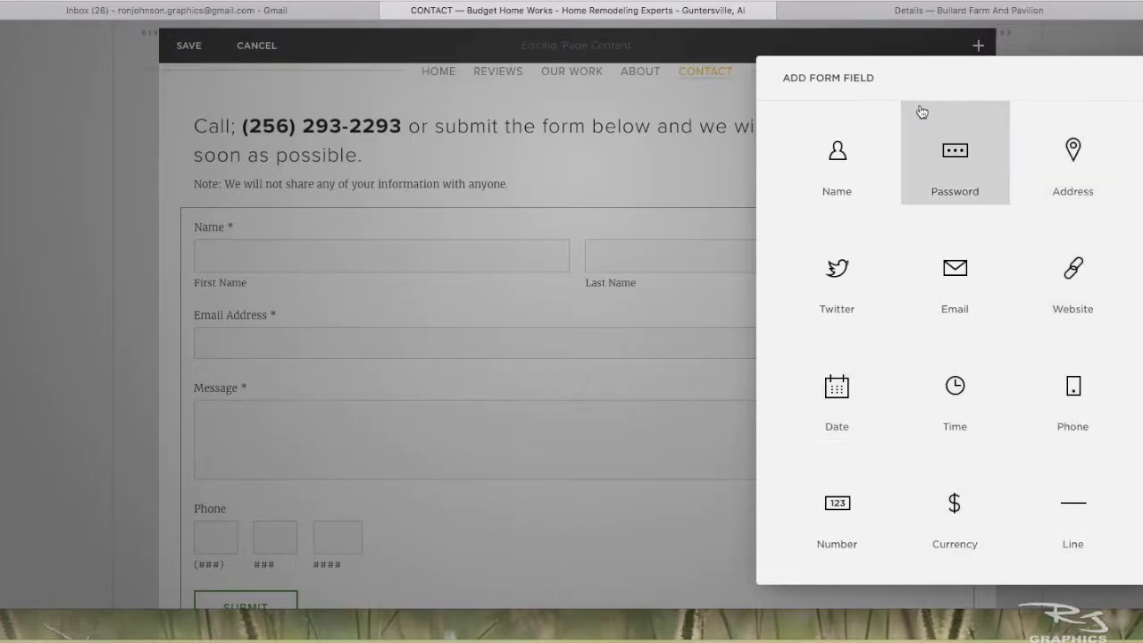
pyautogui.press('Escape')
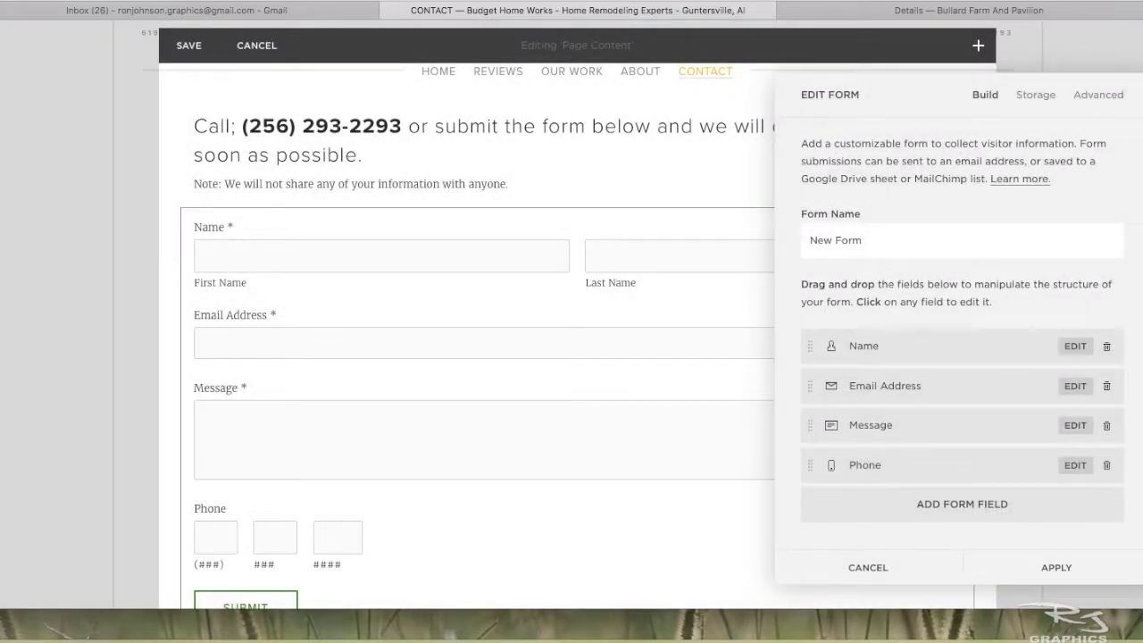
pyautogui.click(884, 579)
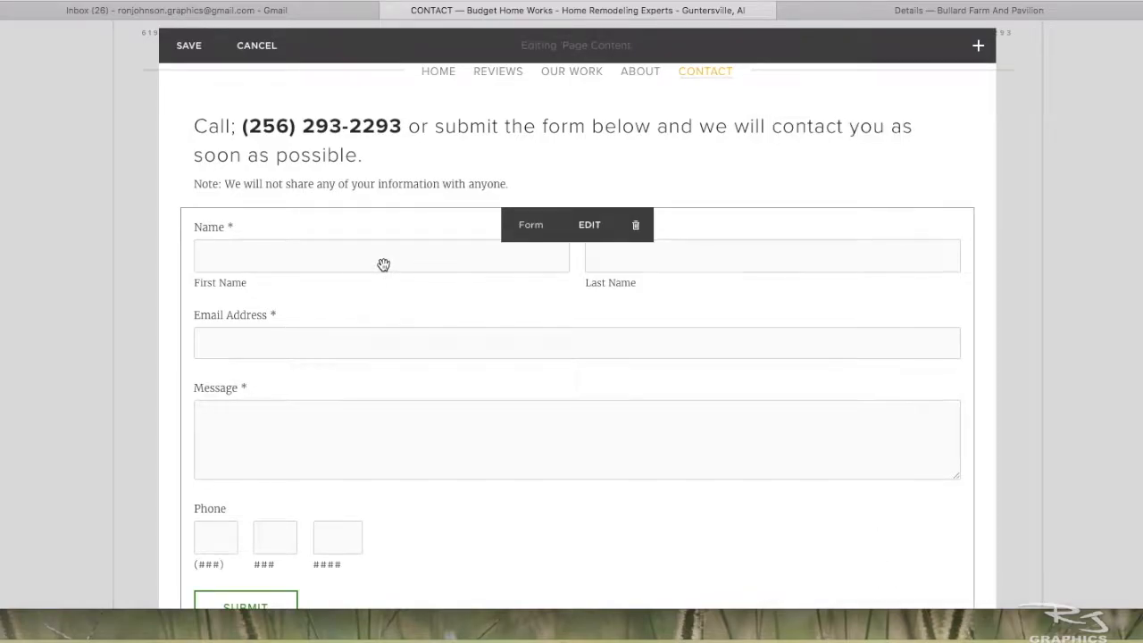
# - Close the Contact page's content editor and discard the edit
pyautogui.scroll(3, 383, 264)
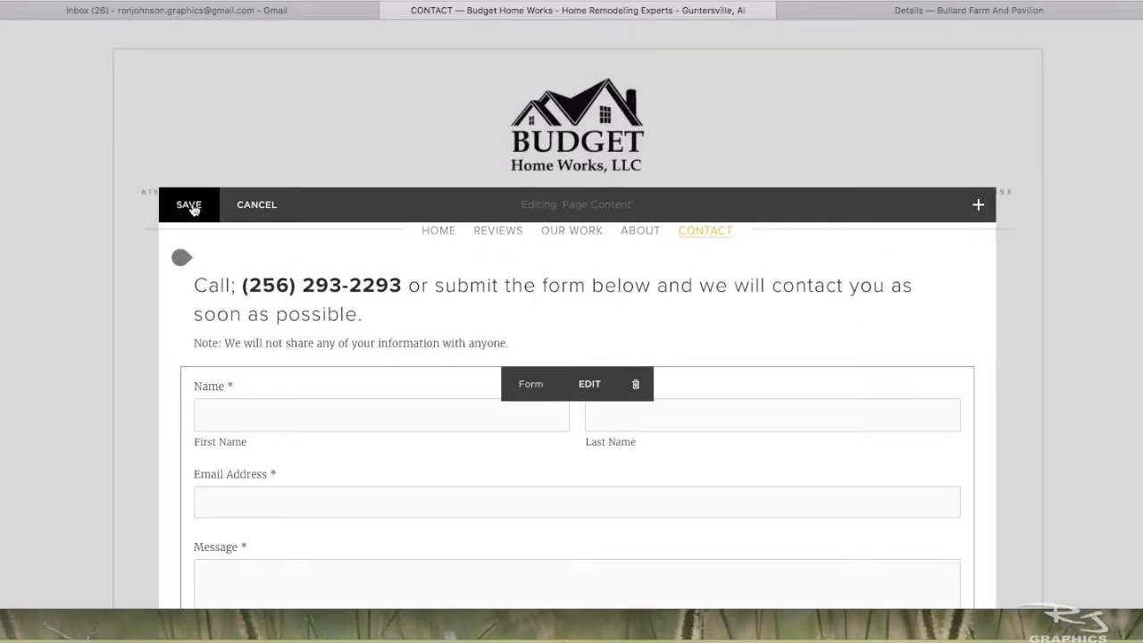
pyautogui.click(257, 205)
pyautogui.click(327, 253)
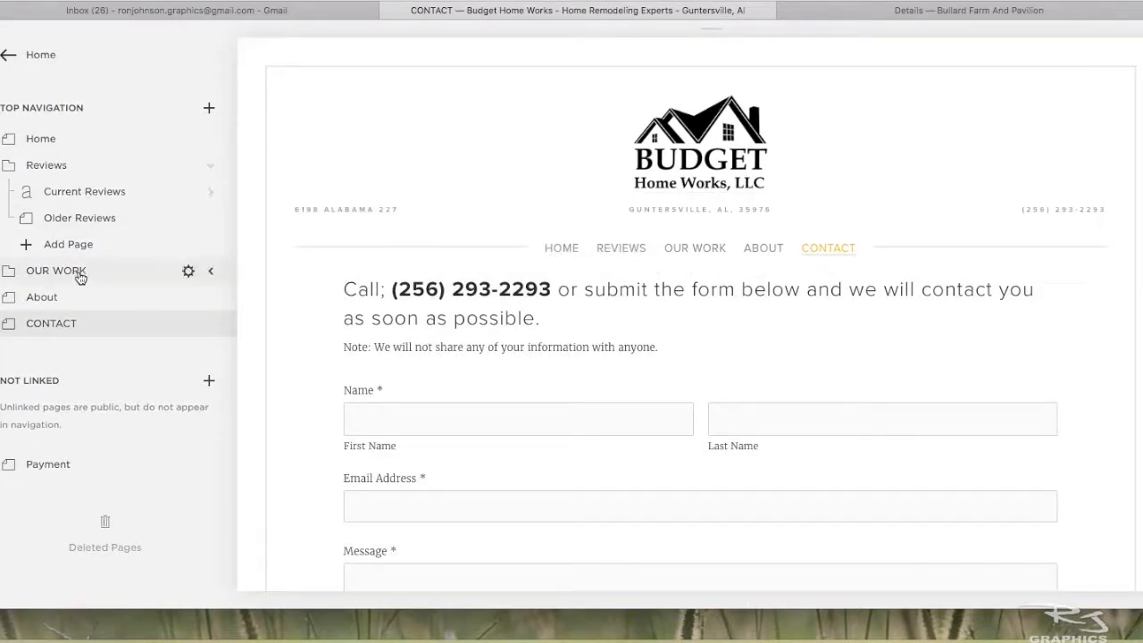
# - Open the About page and look over its company text and owner photo
pyautogui.click(37, 299)
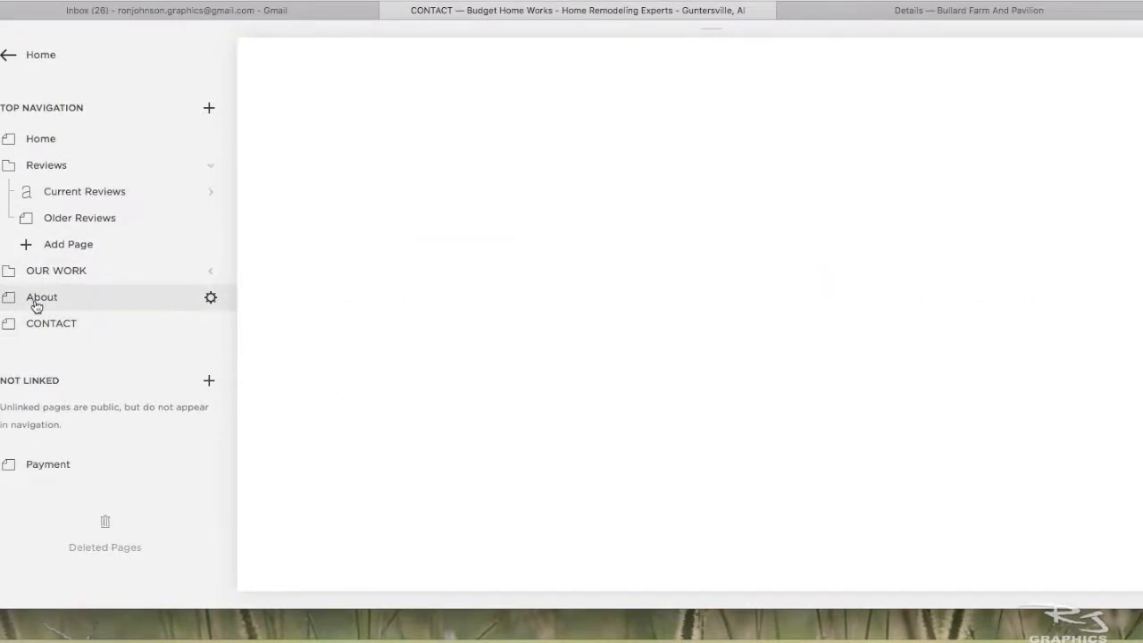
pyautogui.scroll(-5, 565, 368)
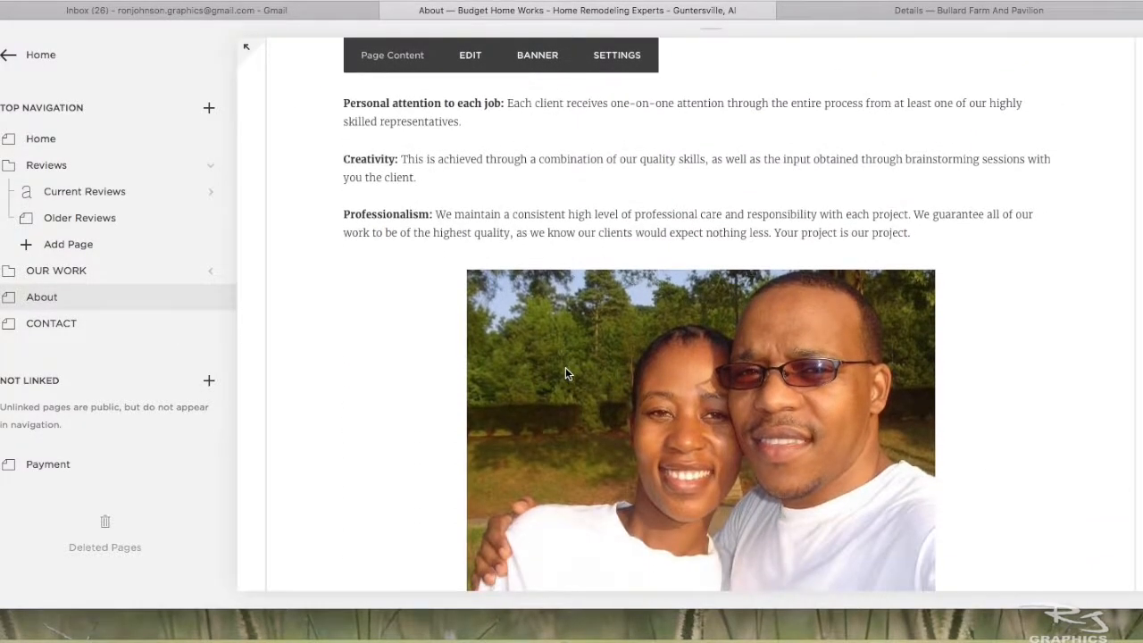
pyautogui.scroll(1, 511, 340)
pyautogui.scroll(3, 512, 344)
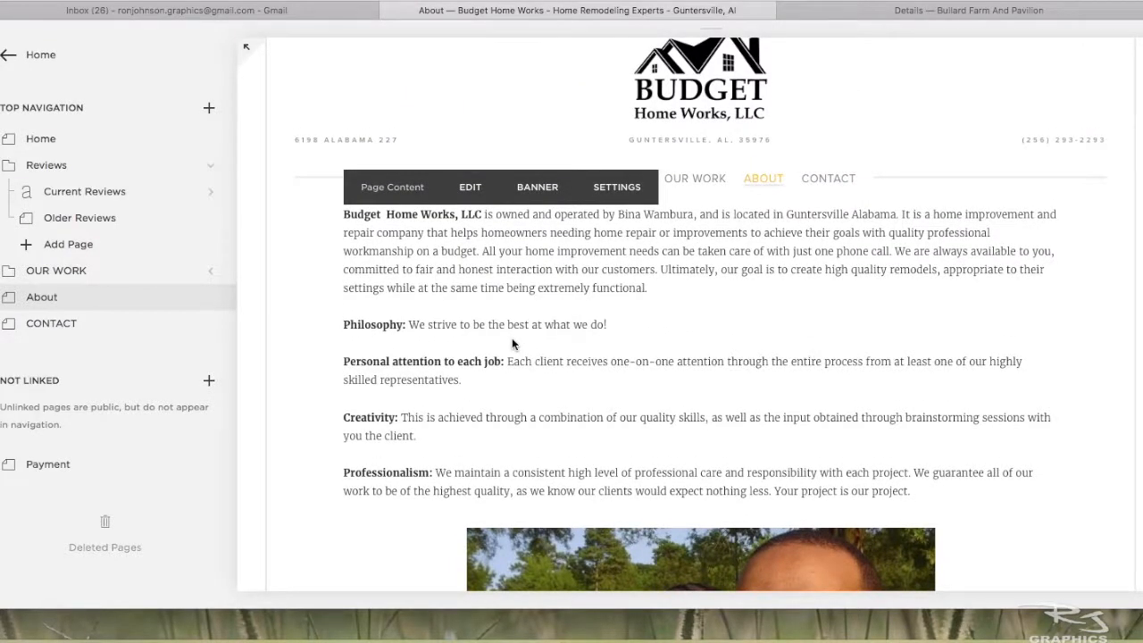
# - Try removing the owner photo from the About page's image block, and discard the page edit
pyautogui.click(469, 187)
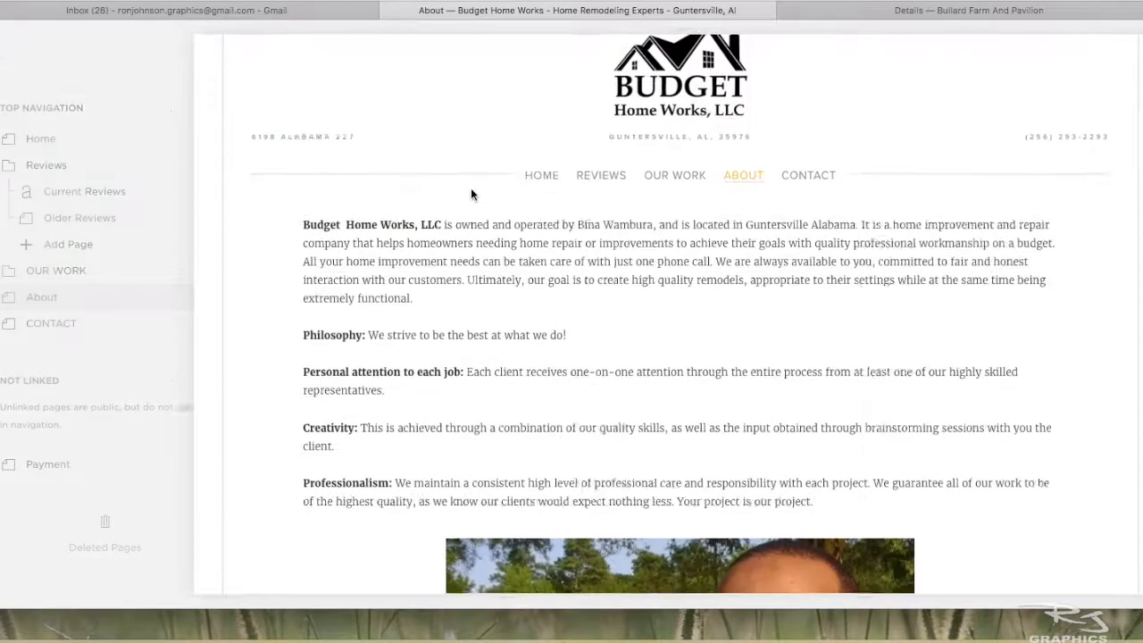
pyautogui.scroll(-5, 574, 412)
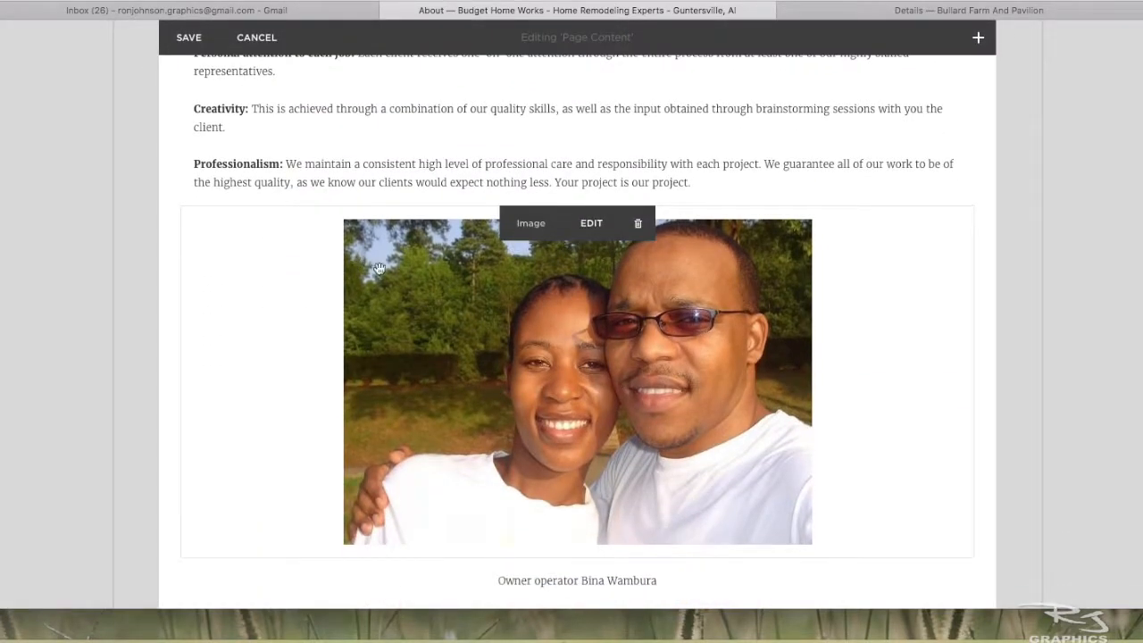
pyautogui.click(592, 228)
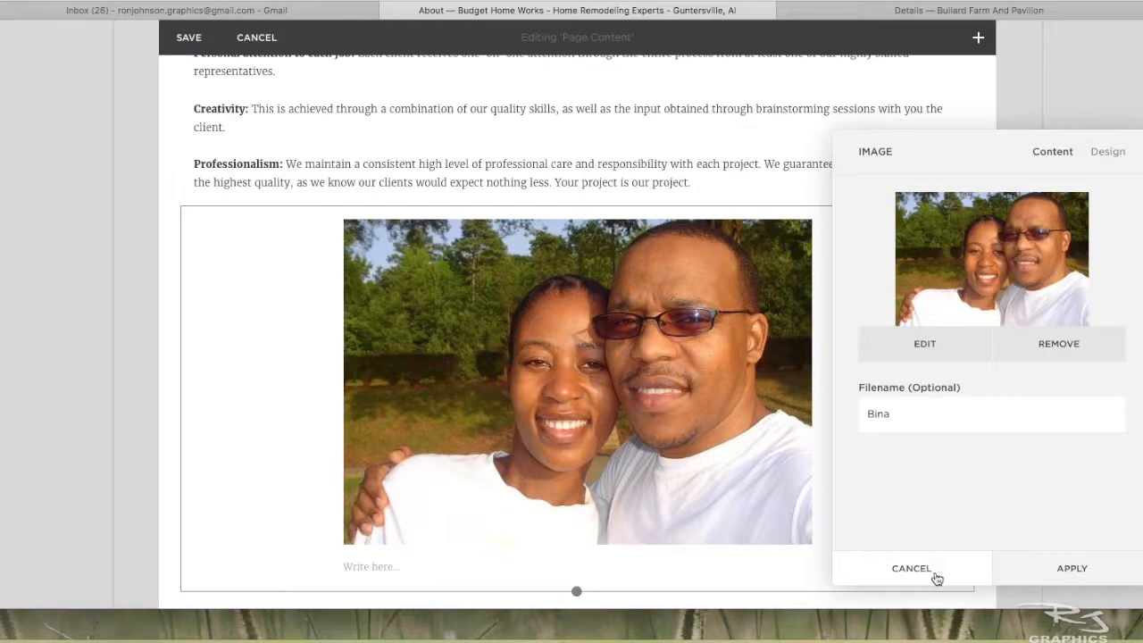
pyautogui.click(1057, 349)
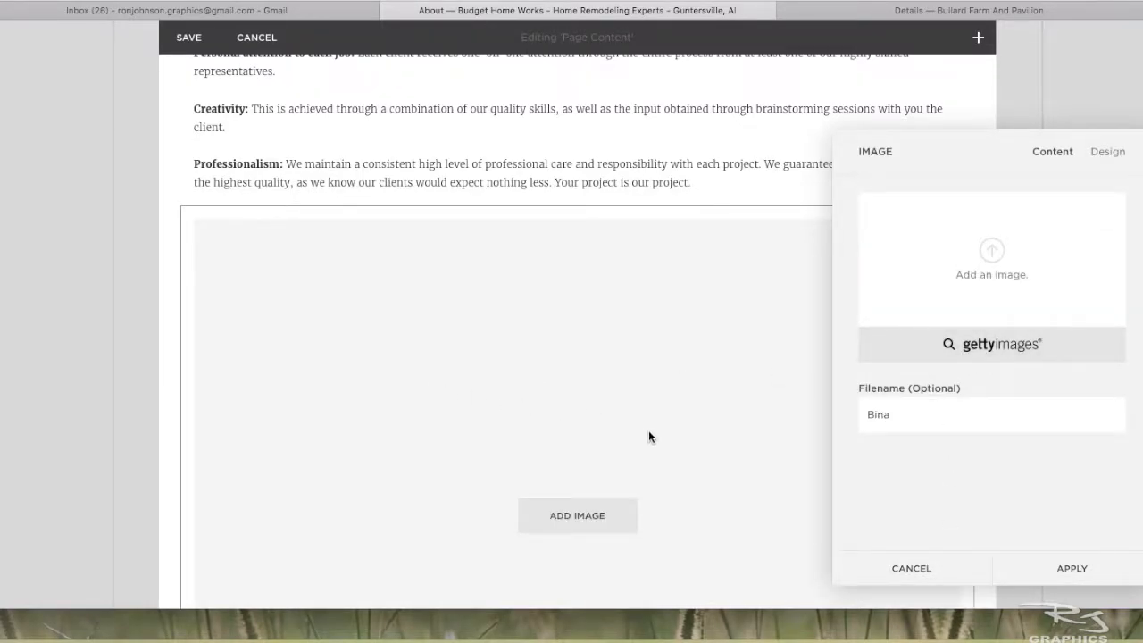
pyautogui.click(921, 576)
pyautogui.click(922, 575)
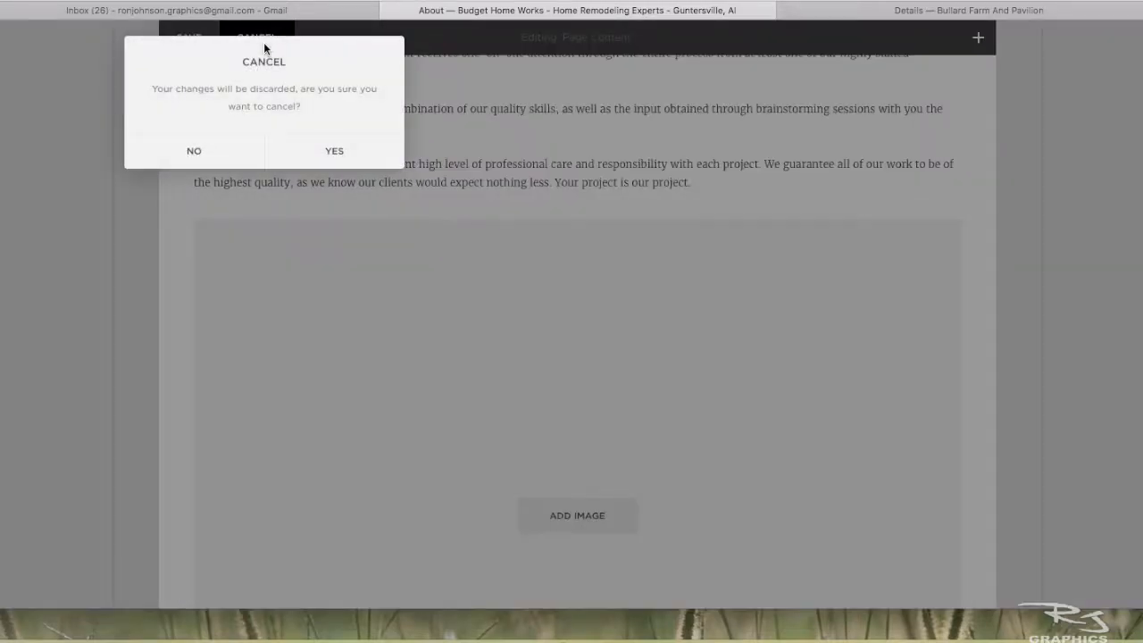
pyautogui.click(286, 152)
# - Look over the About page from its opening text down to the Let's Talk button and footer
pyautogui.moveTo(576, 325)
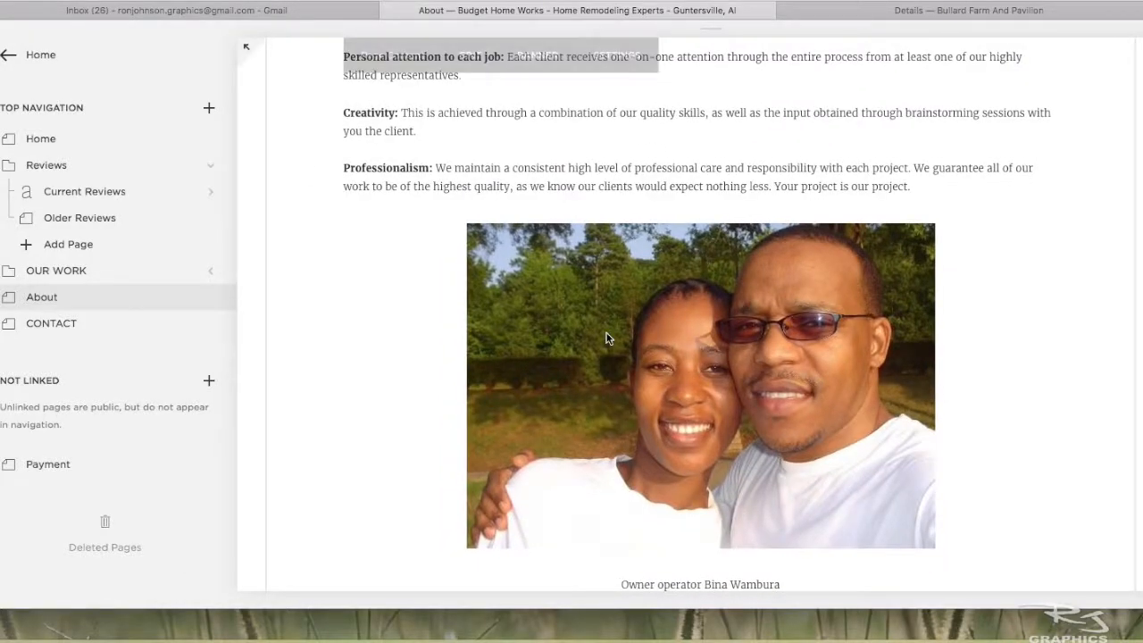
pyautogui.scroll(-3, 491, 367)
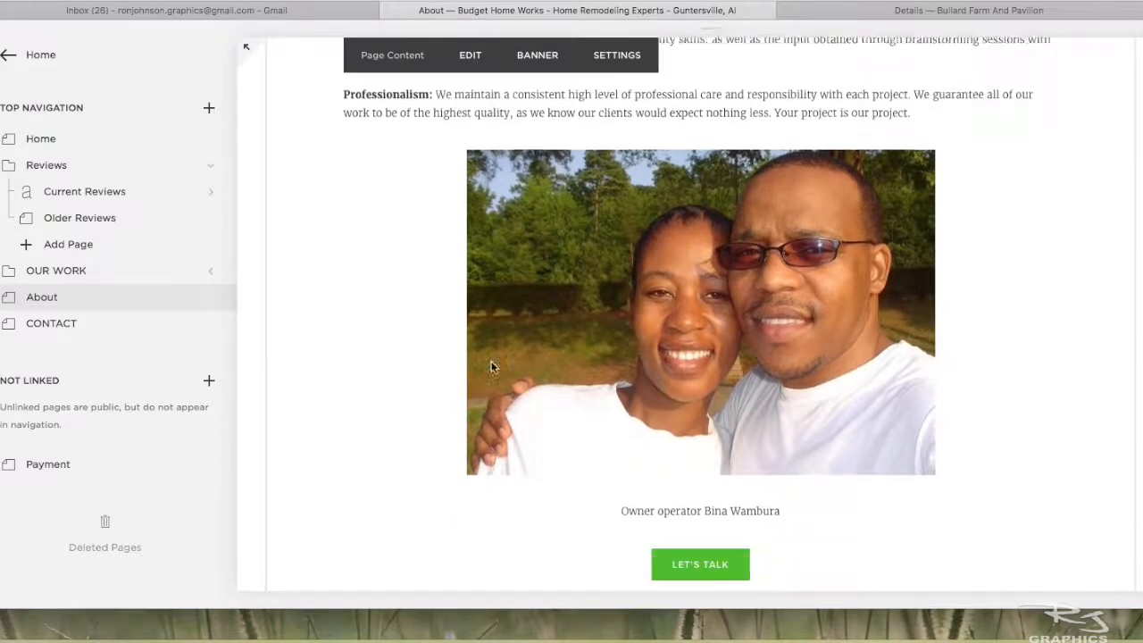
pyautogui.scroll(5, 491, 367)
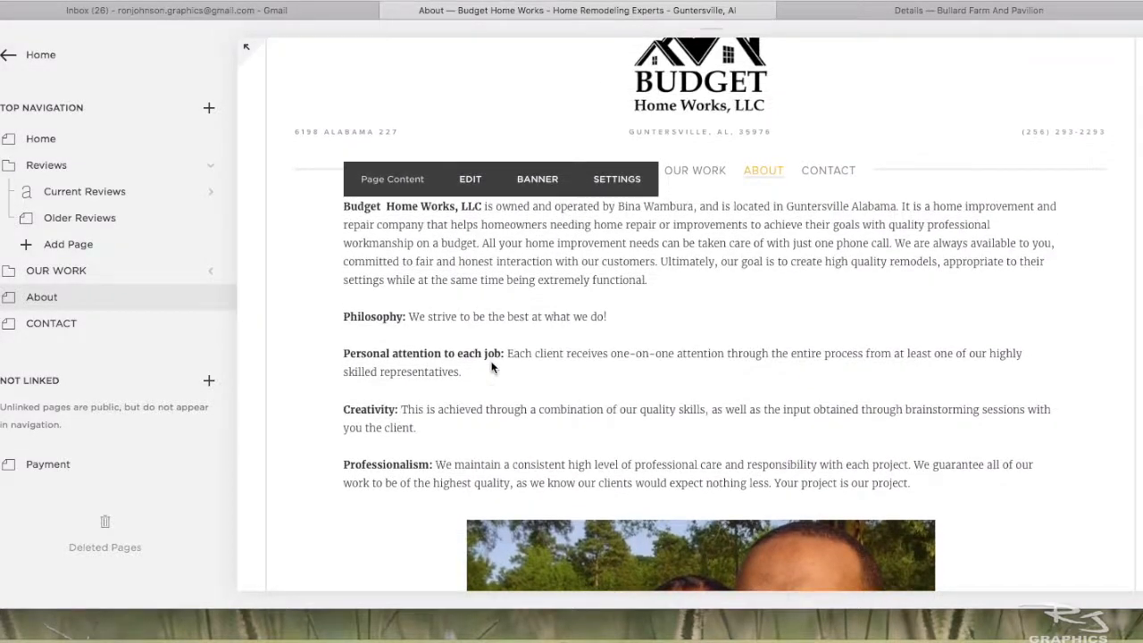
pyautogui.scroll(-4, 491, 367)
pyautogui.scroll(-3, 492, 365)
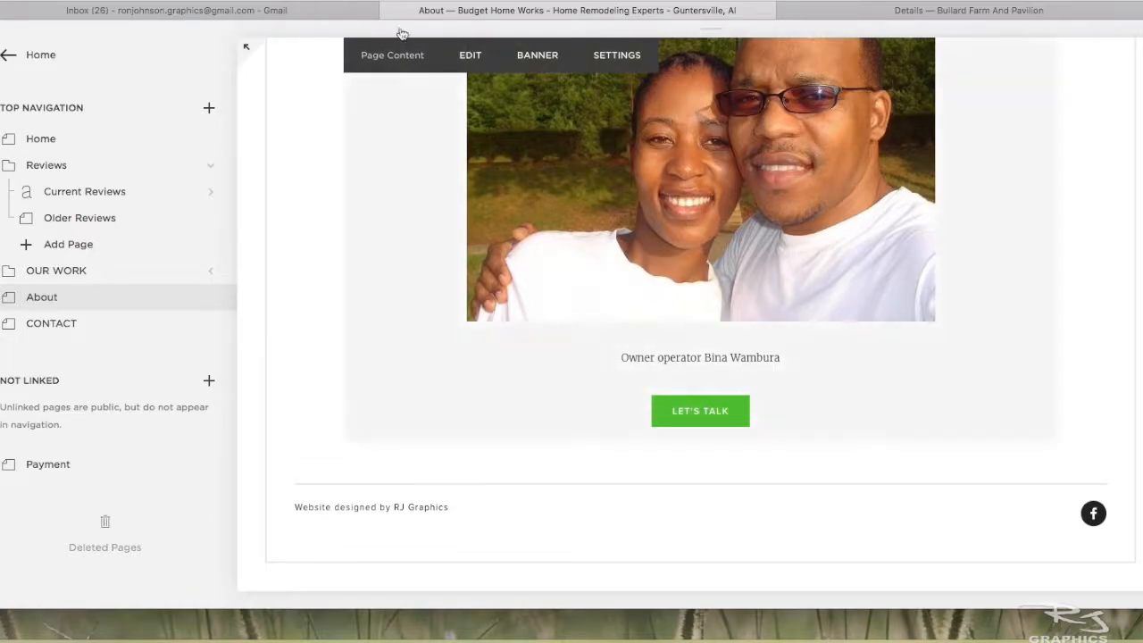
# - Open the About page's Let's Talk button for editing and examine the content its clickthrough URL can link to
pyautogui.click(453, 59)
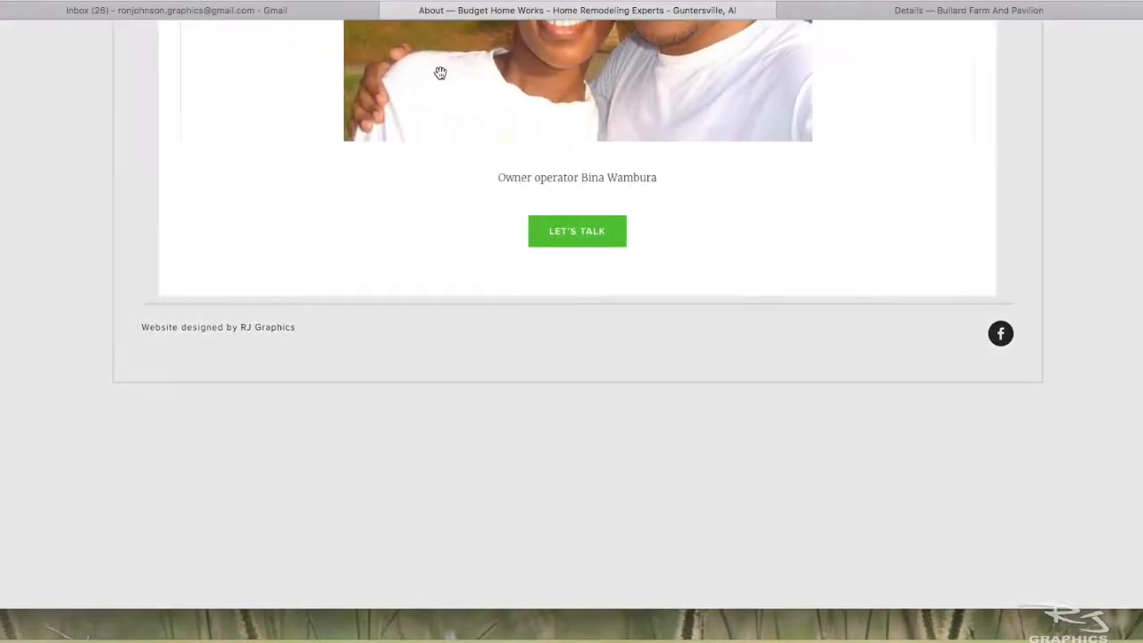
pyautogui.moveTo(309, 219)
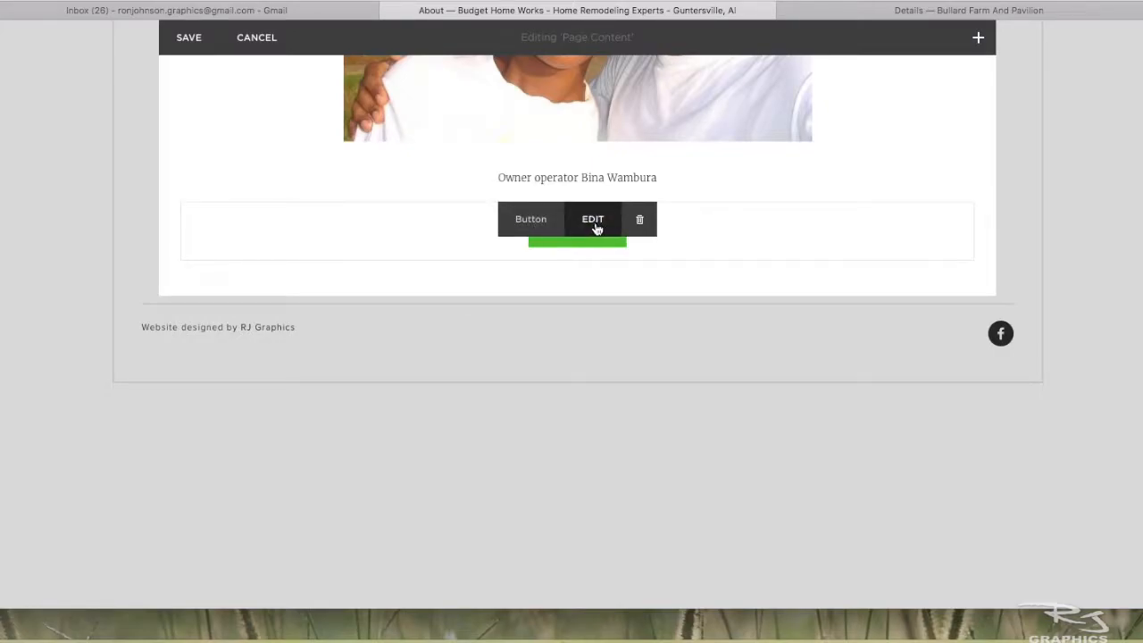
pyautogui.click(592, 220)
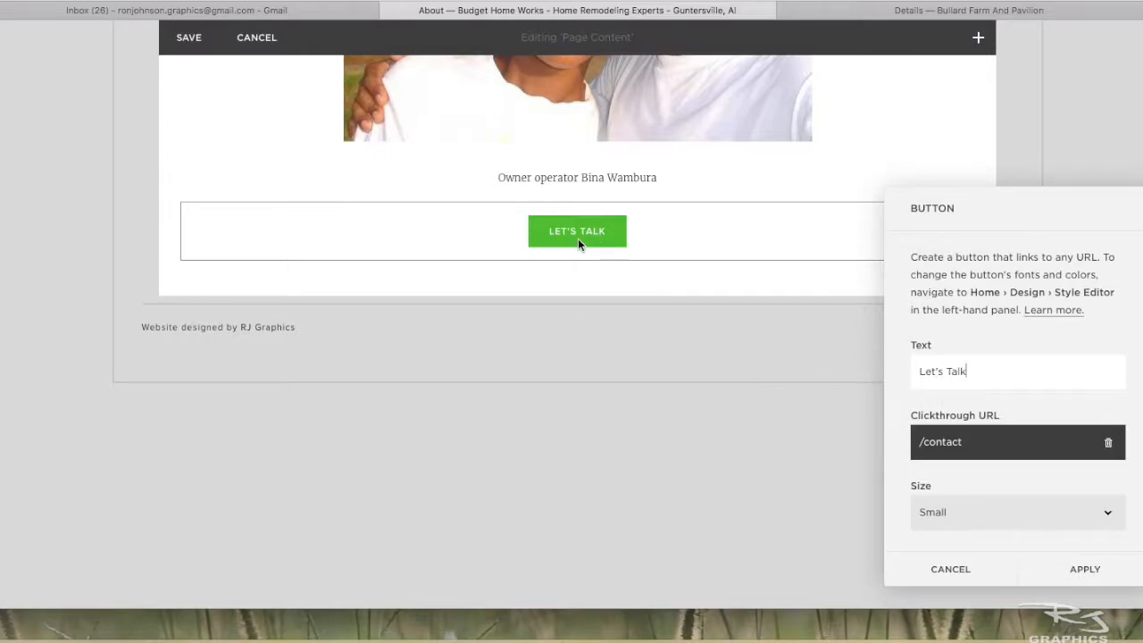
pyautogui.click(1034, 456)
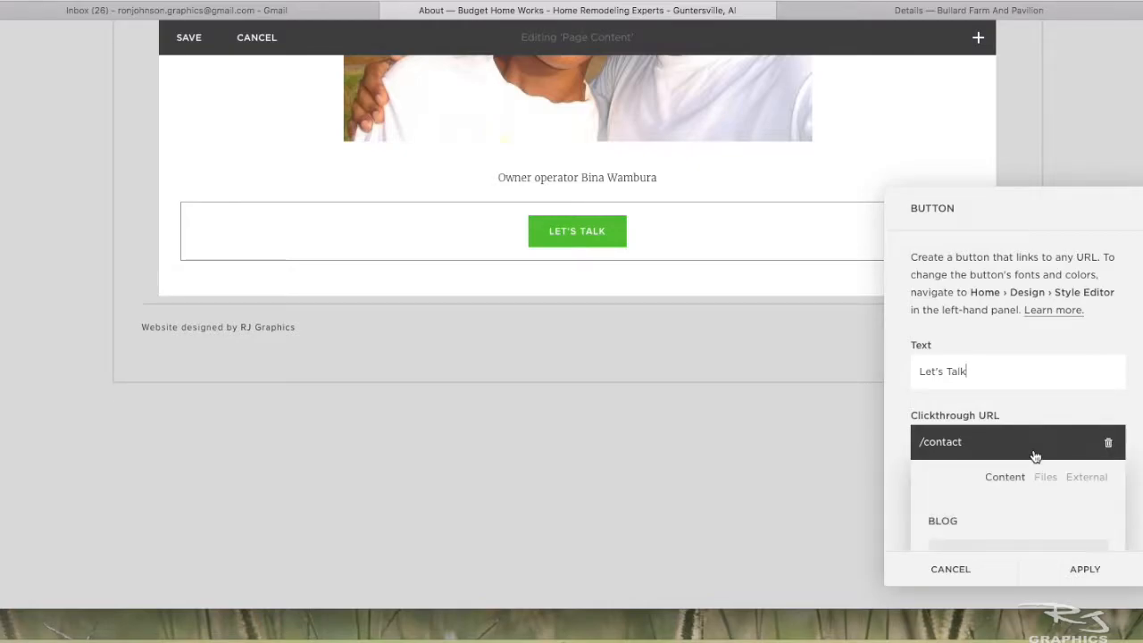
pyautogui.scroll(-3, 1033, 451)
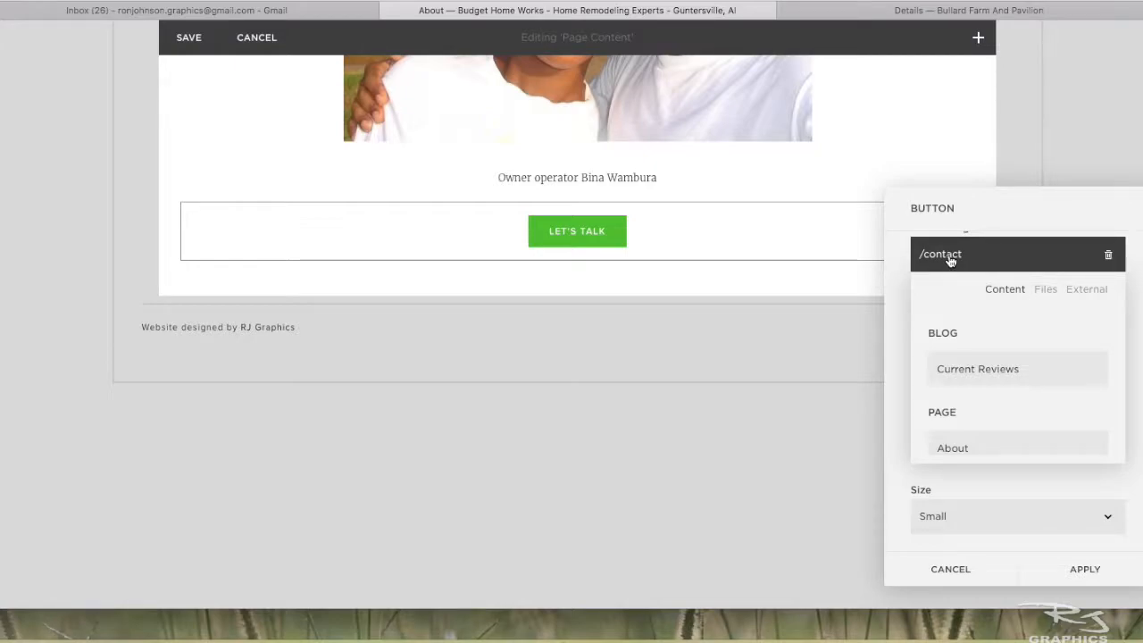
pyautogui.click(1139, 267)
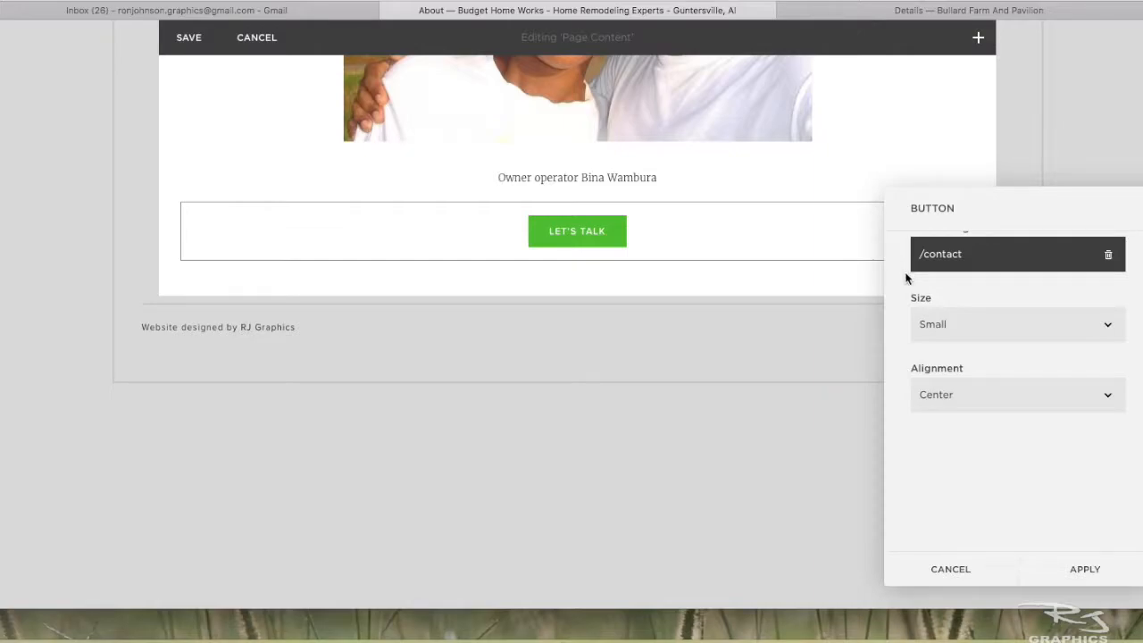
# - Try the Large, Small and Medium sizes on the Let's Talk button, and discard the About page edit
pyautogui.click(1023, 325)
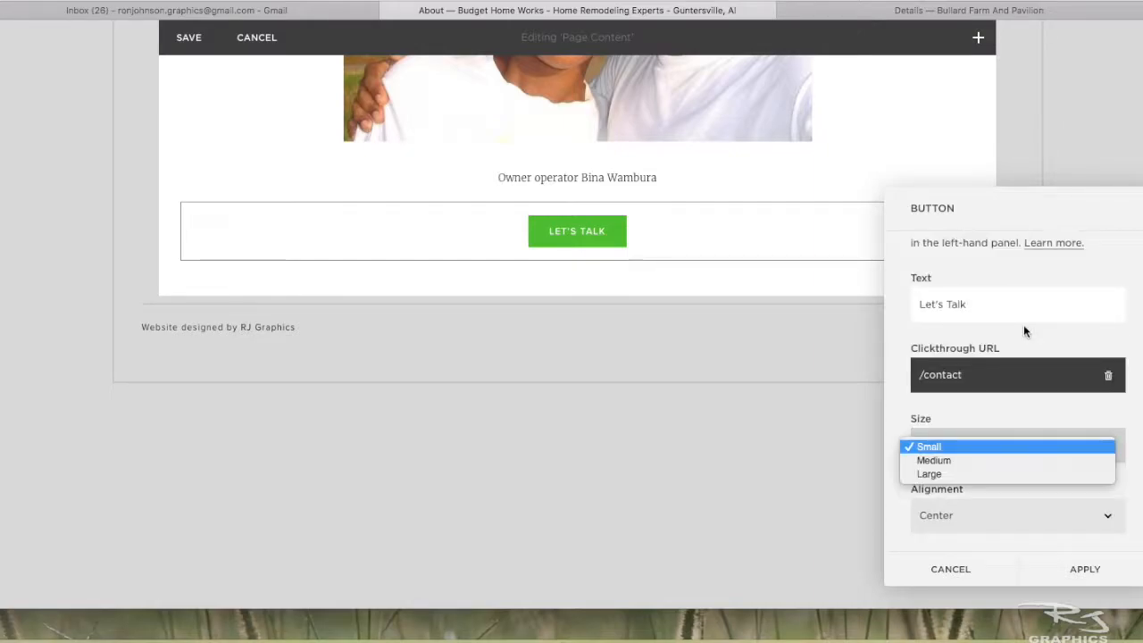
pyautogui.click(936, 473)
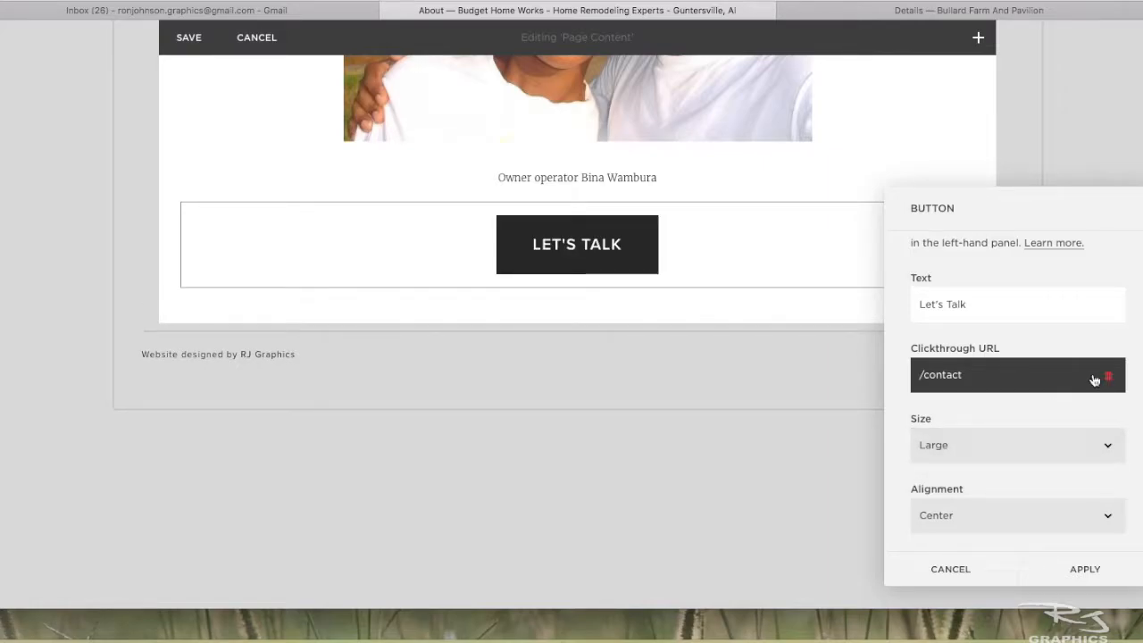
pyautogui.click(1099, 444)
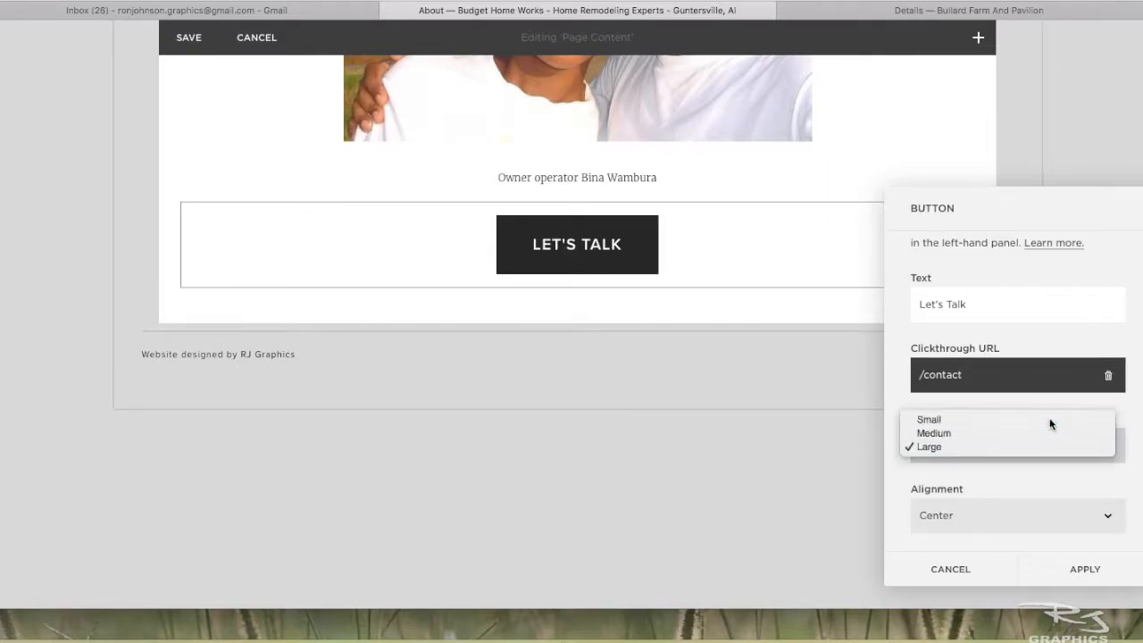
pyautogui.click(1050, 421)
pyautogui.click(1016, 446)
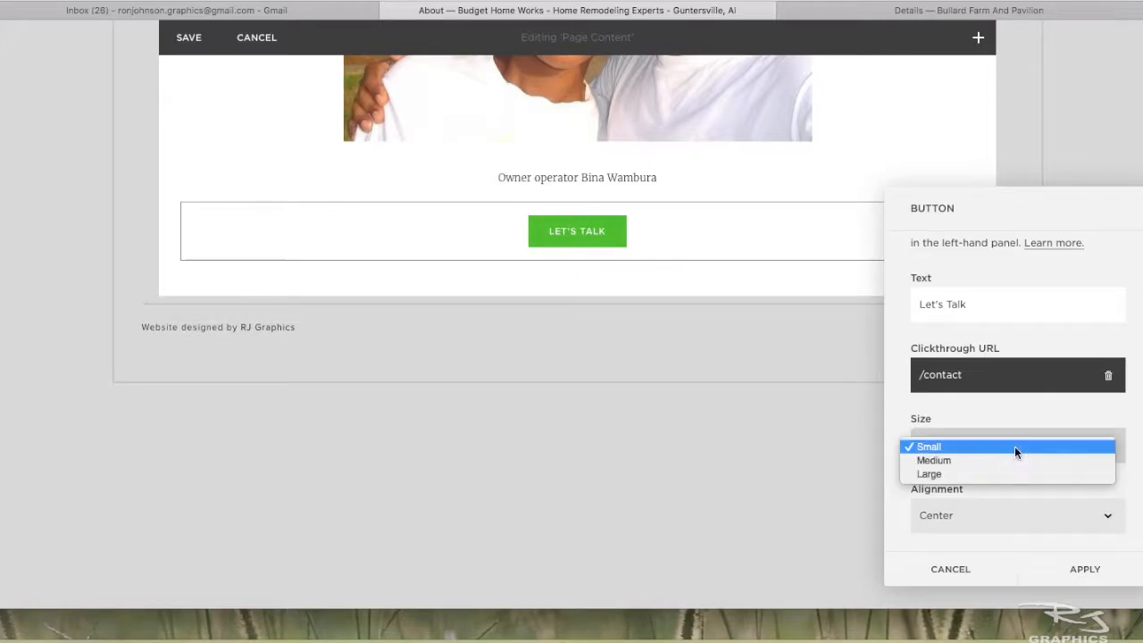
pyautogui.click(1002, 460)
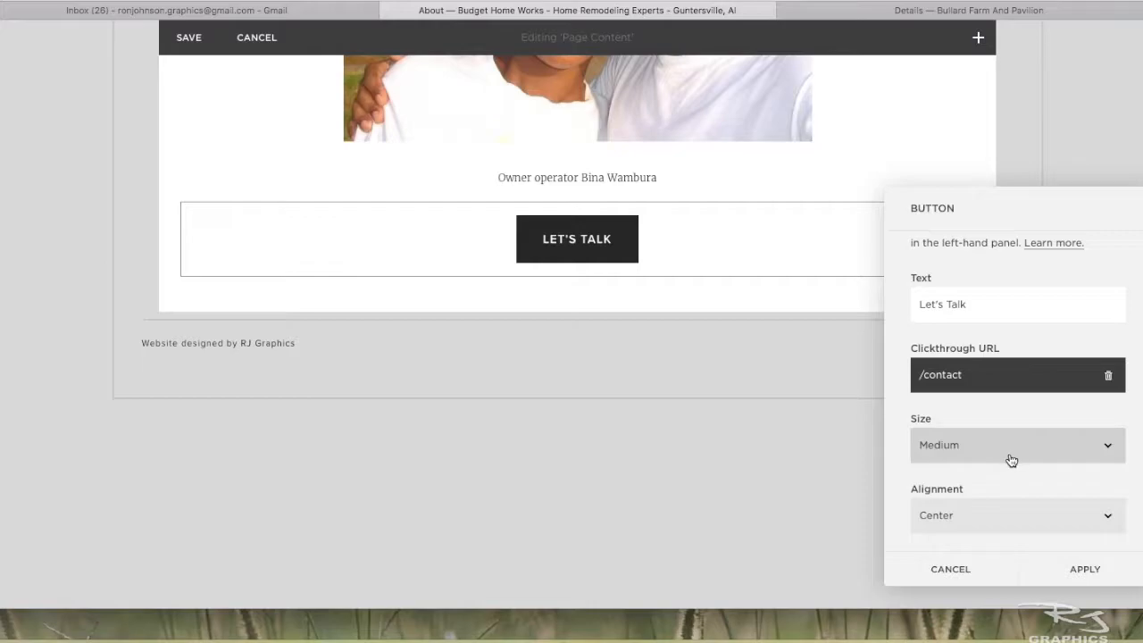
pyautogui.click(941, 564)
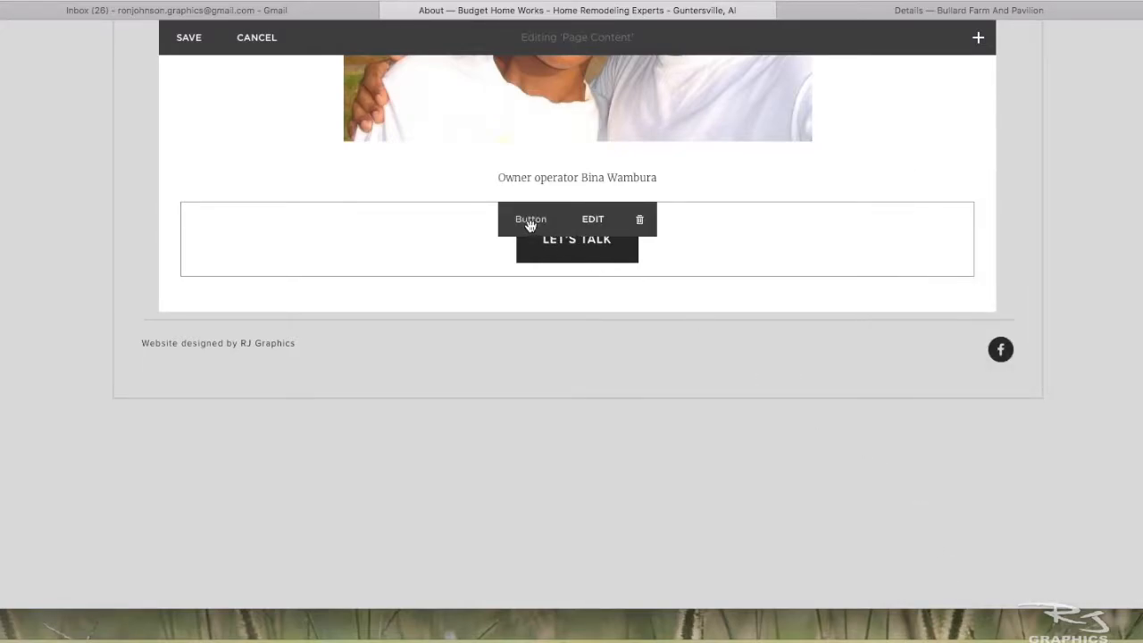
pyautogui.click(255, 37)
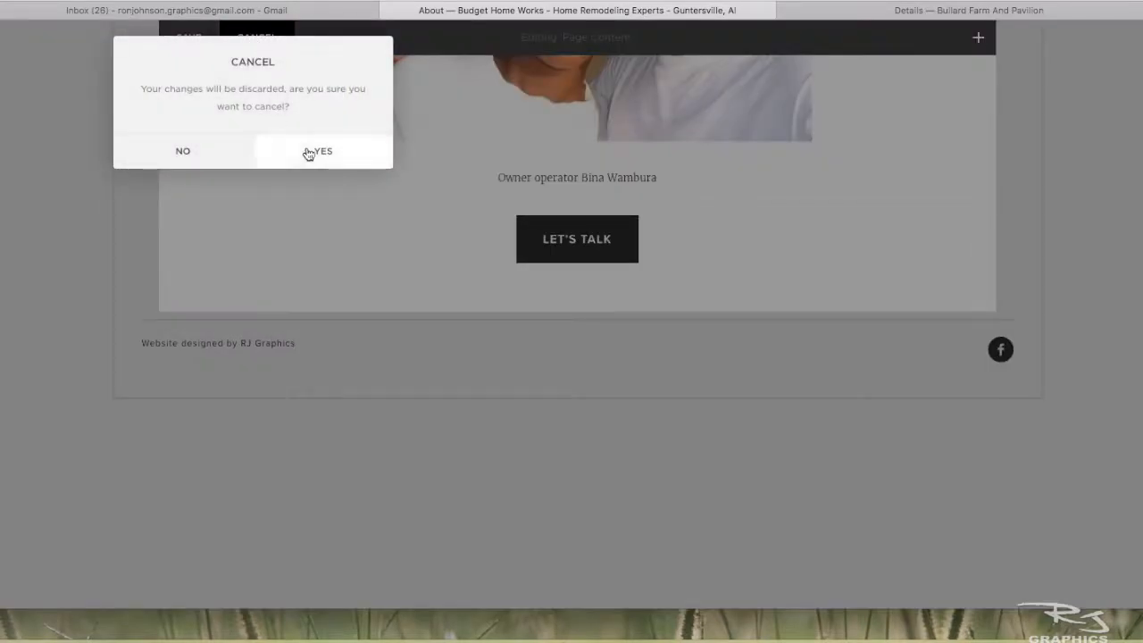
pyautogui.click(306, 149)
# - Leave the page list and return to the site's main management menu
pyautogui.scroll(8, 421, 229)
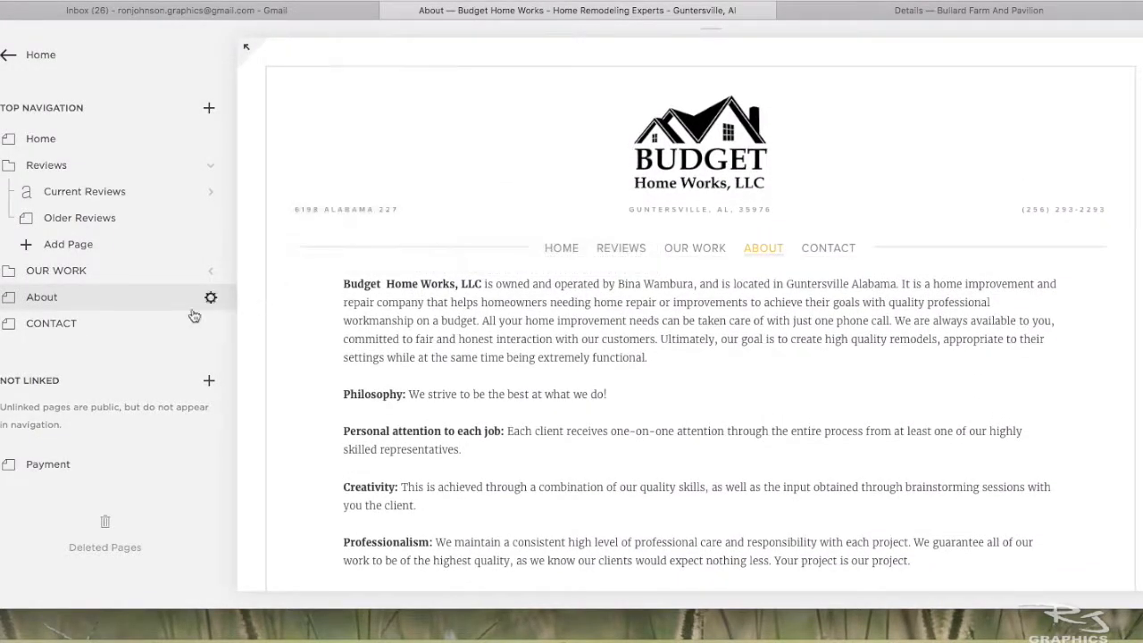
pyautogui.click(9, 59)
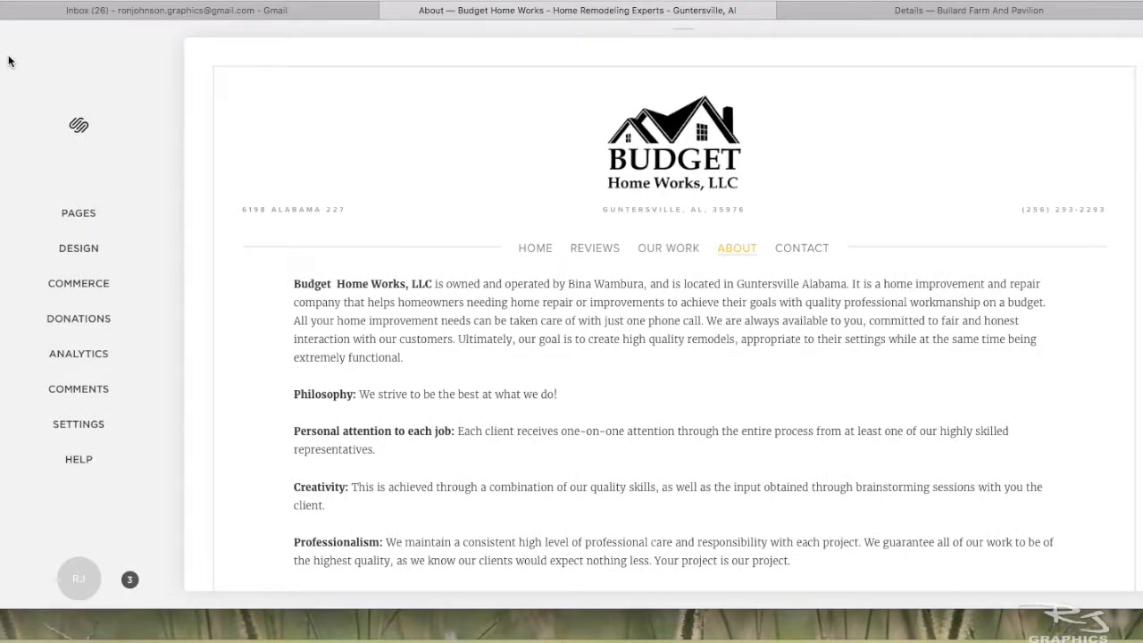